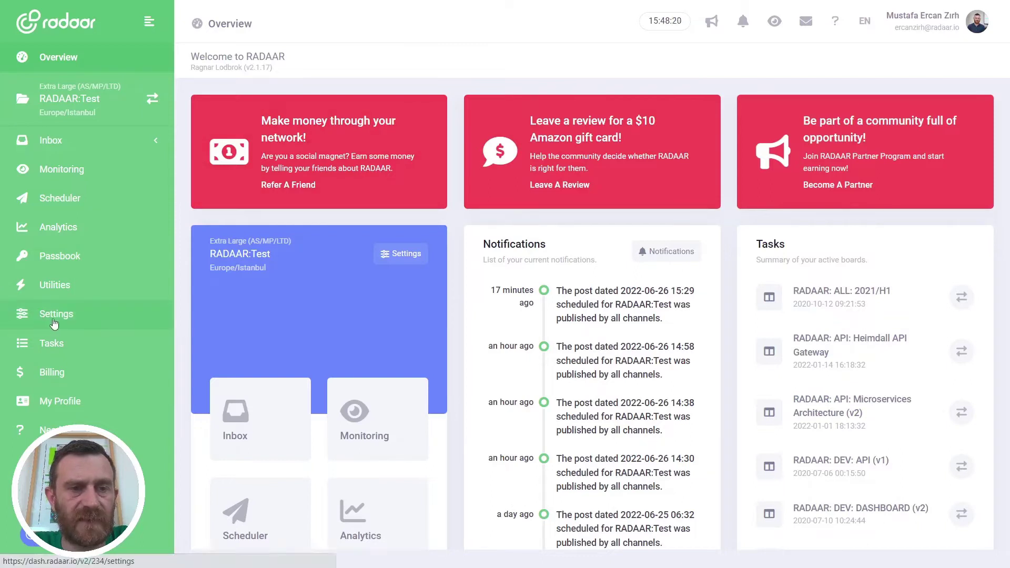
From Settings > Channels, start adding a YouTube Channel and reach Google sign-in.
{"action": "left_click", "coordinate": [53, 322]}
{"action": "left_click", "coordinate": [266, 128]}
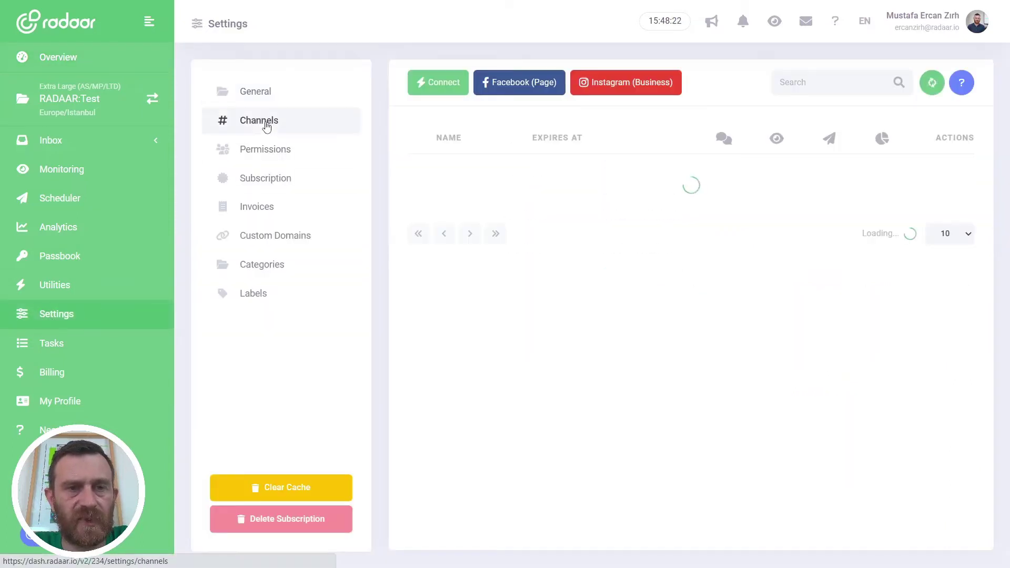
{"action": "left_click", "coordinate": [437, 83]}
{"action": "left_click", "coordinate": [417, 140]}
{"action": "type", "text": "you"}
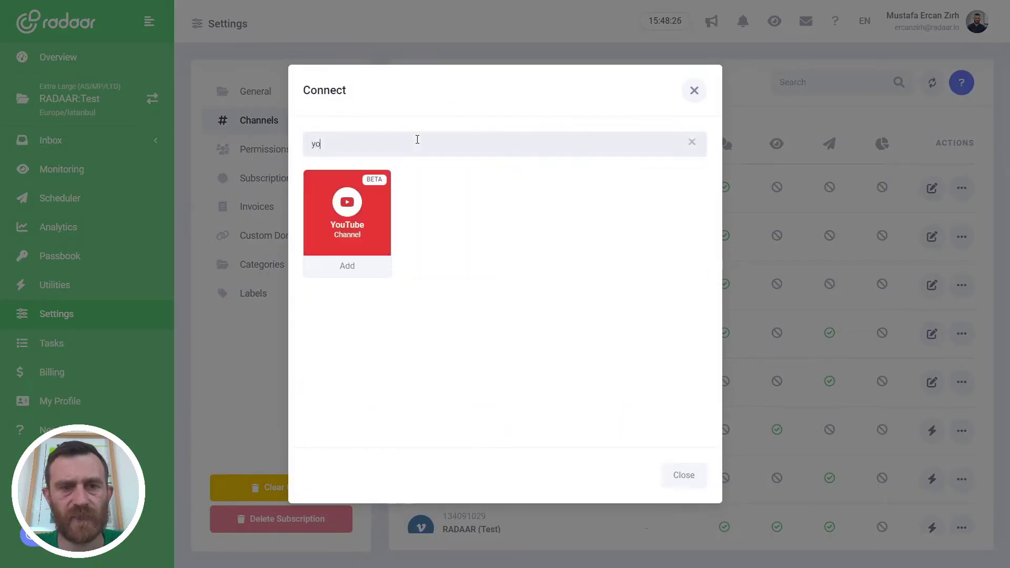
{"action": "left_click", "coordinate": [348, 268]}
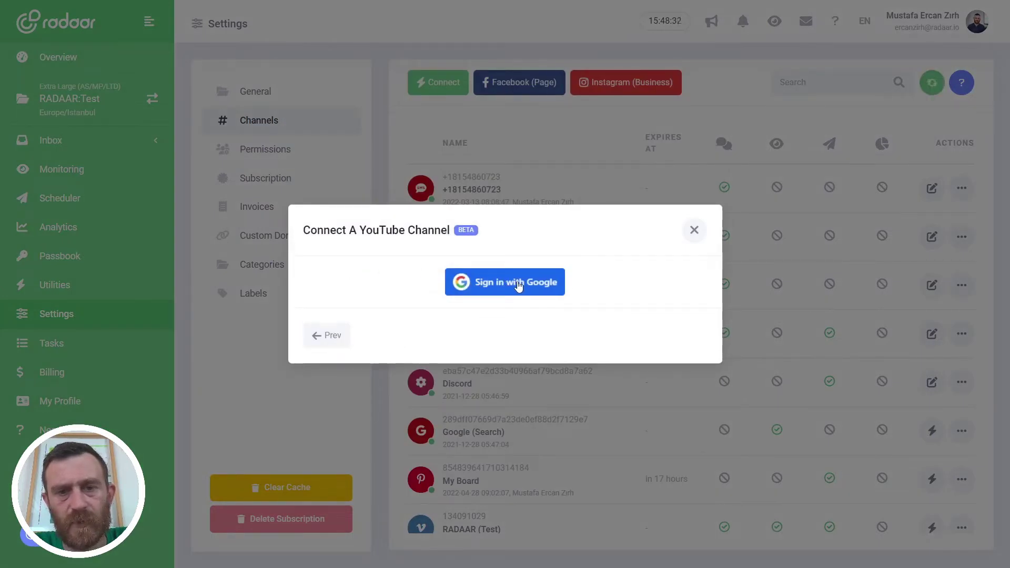
{"action": "left_click", "coordinate": [519, 286]}
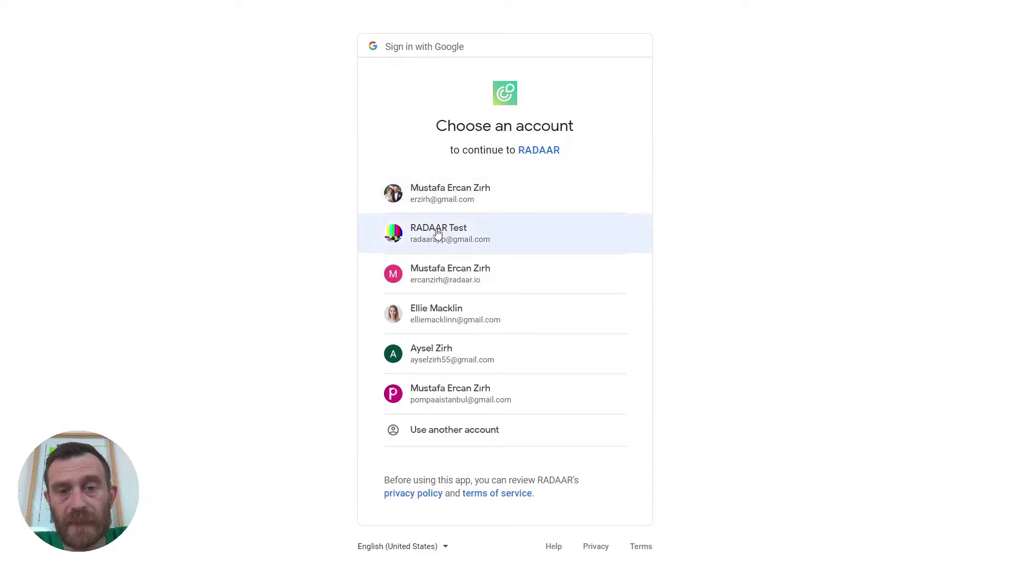
Authorise RADAAR with the RADAAR Test account and its brand account on Google's consent page.
{"action": "left_click", "coordinate": [457, 233]}
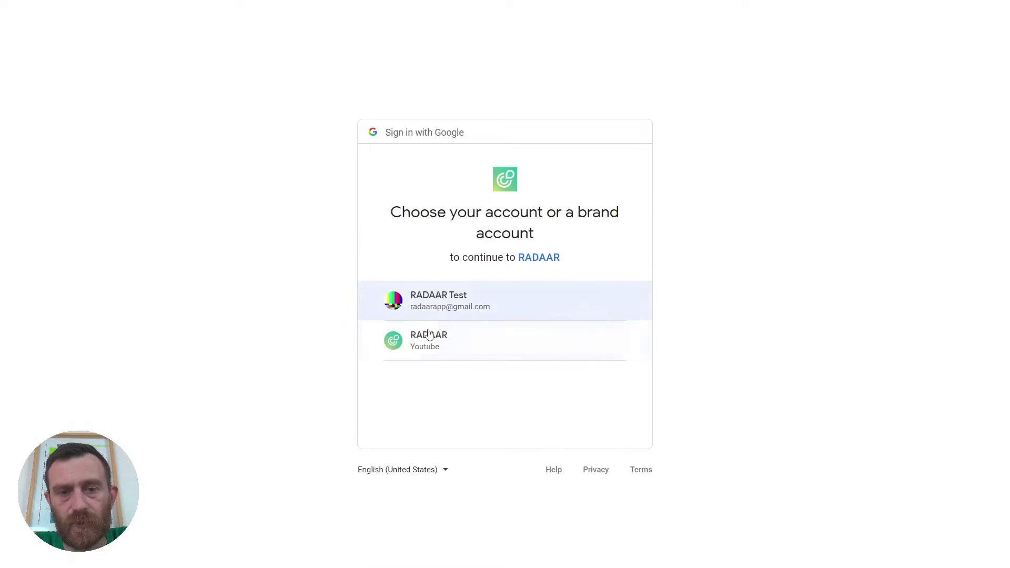
{"action": "left_click", "coordinate": [440, 311]}
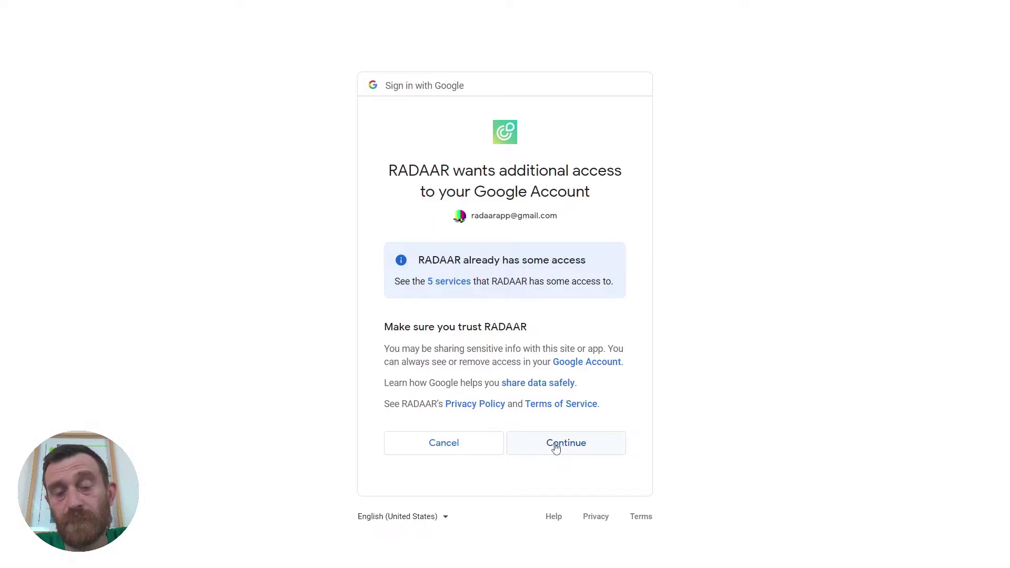
{"action": "left_click", "coordinate": [560, 454]}
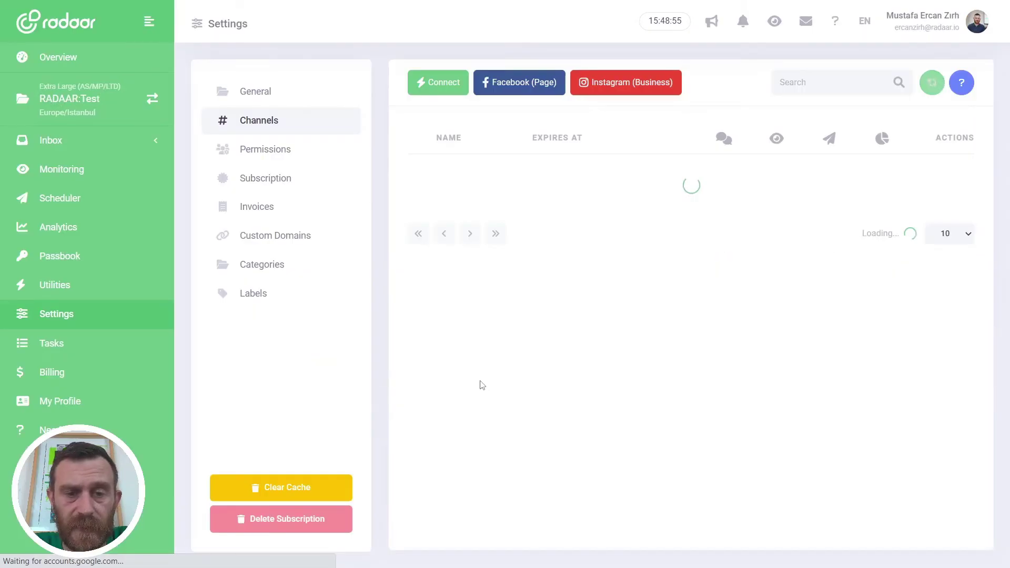
{"action": "scroll", "coordinate": [486, 385], "scroll_direction": "down", "scroll_amount": 1}
{"action": "scroll", "coordinate": [485, 384], "scroll_direction": "down", "scroll_amount": 2}
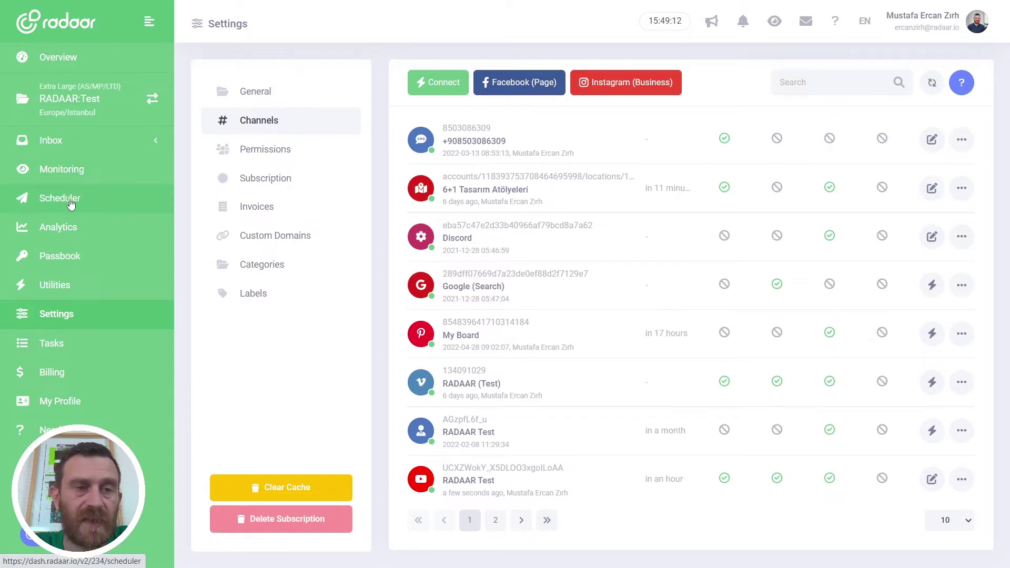
Create a new blank post from the Scheduler.
{"action": "left_click", "coordinate": [71, 203]}
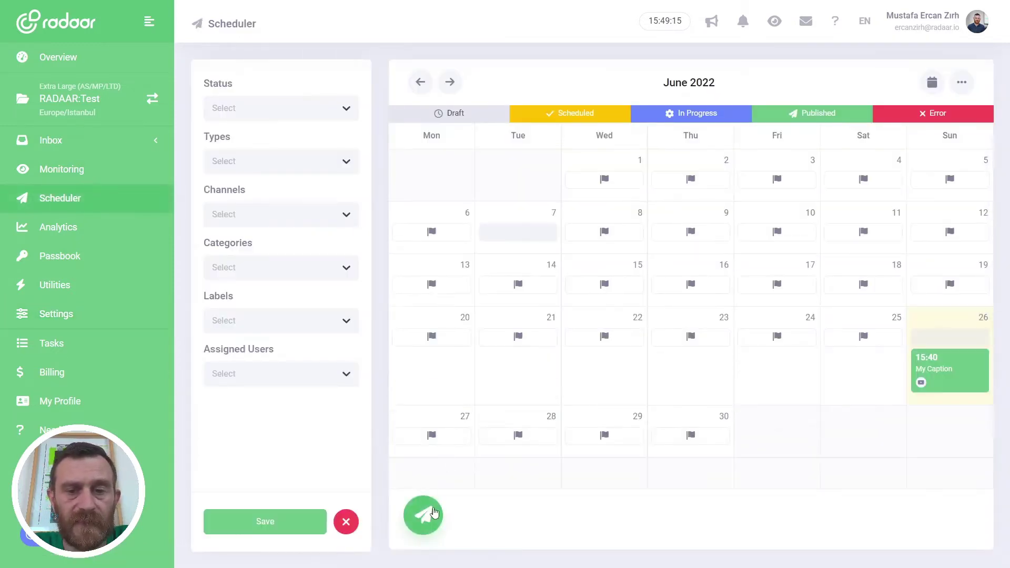
{"action": "left_click", "coordinate": [433, 513]}
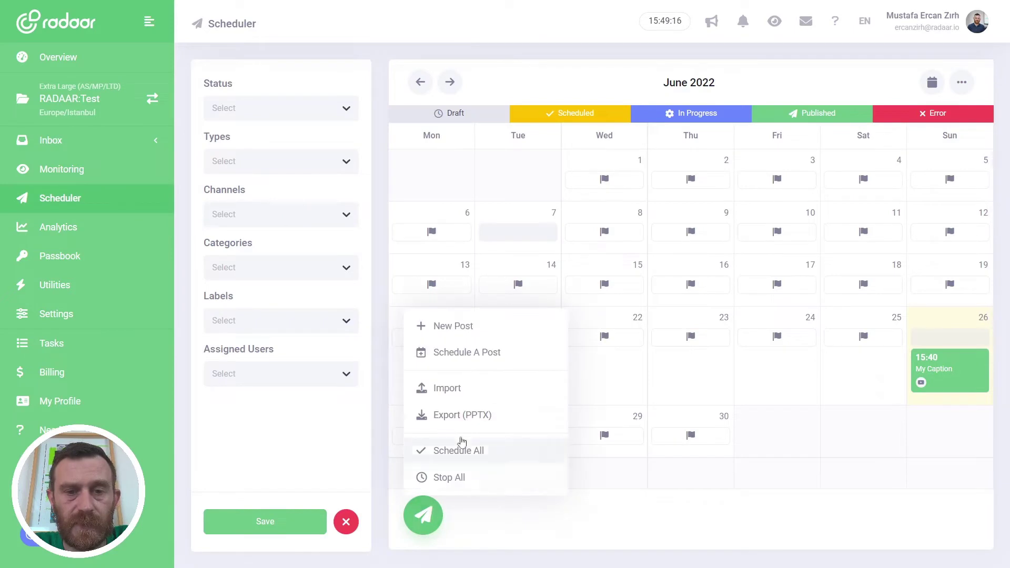
{"action": "left_click", "coordinate": [477, 326]}
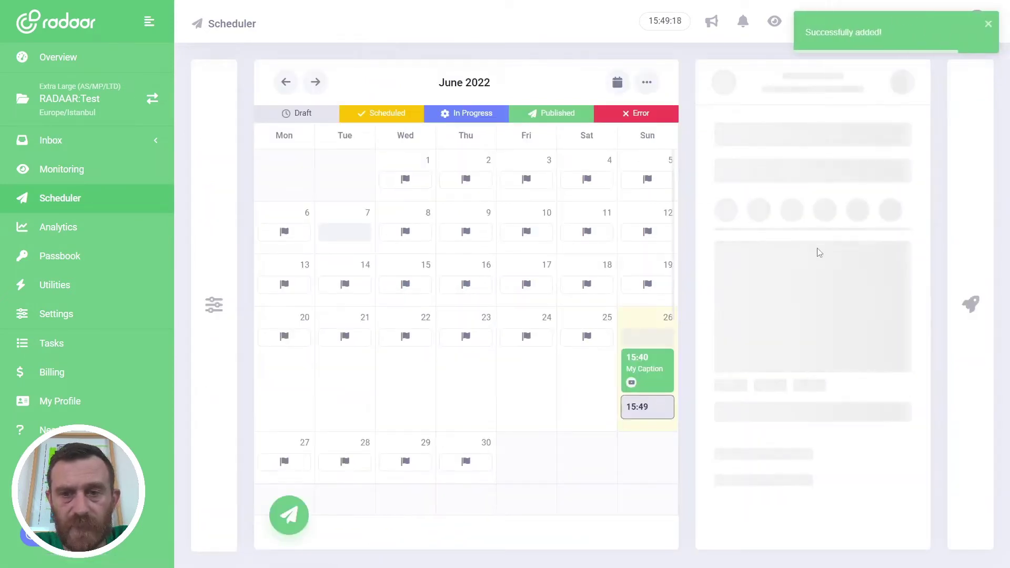
Target the post at the RADAAR Test YouTube channel and set its media type to video.
{"action": "left_click", "coordinate": [830, 171]}
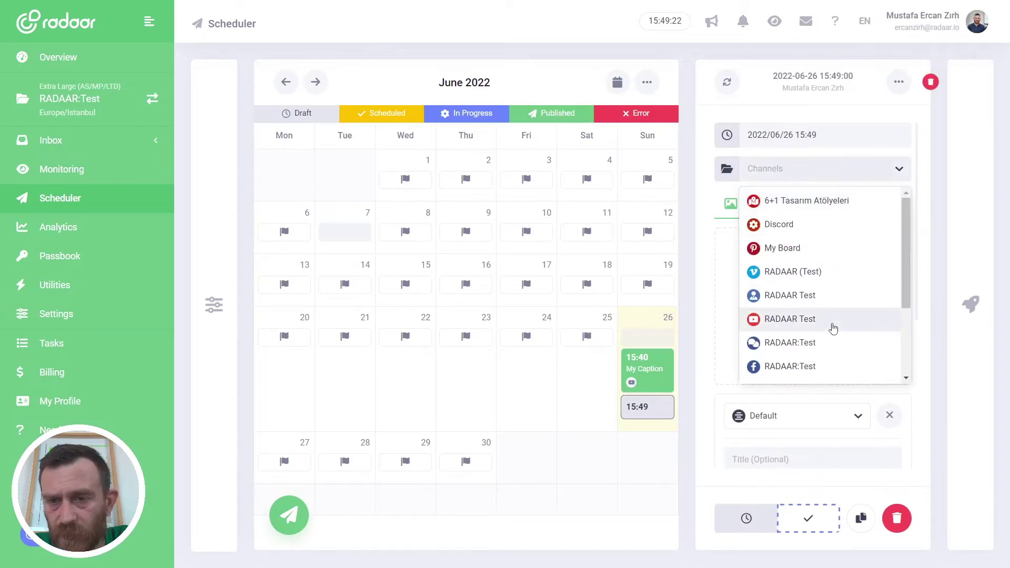
{"action": "left_click", "coordinate": [833, 329]}
{"action": "left_click", "coordinate": [705, 255]}
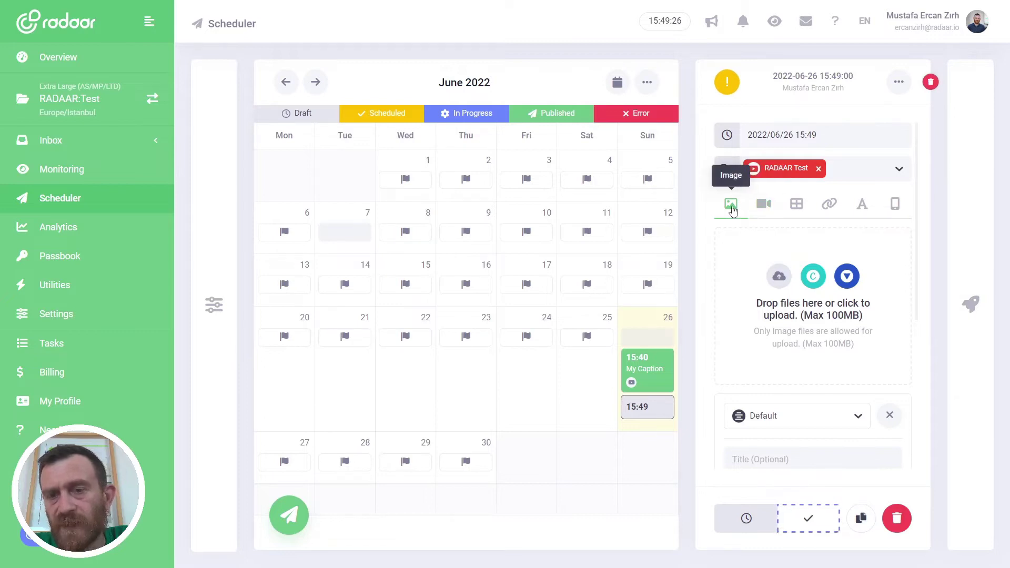
{"action": "left_click", "coordinate": [764, 207]}
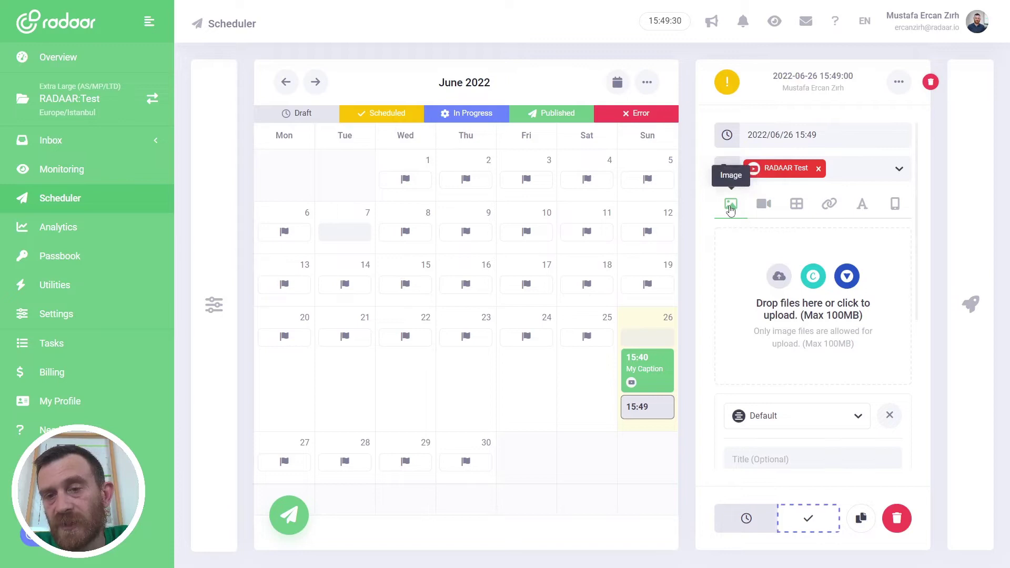
{"action": "left_click", "coordinate": [763, 208]}
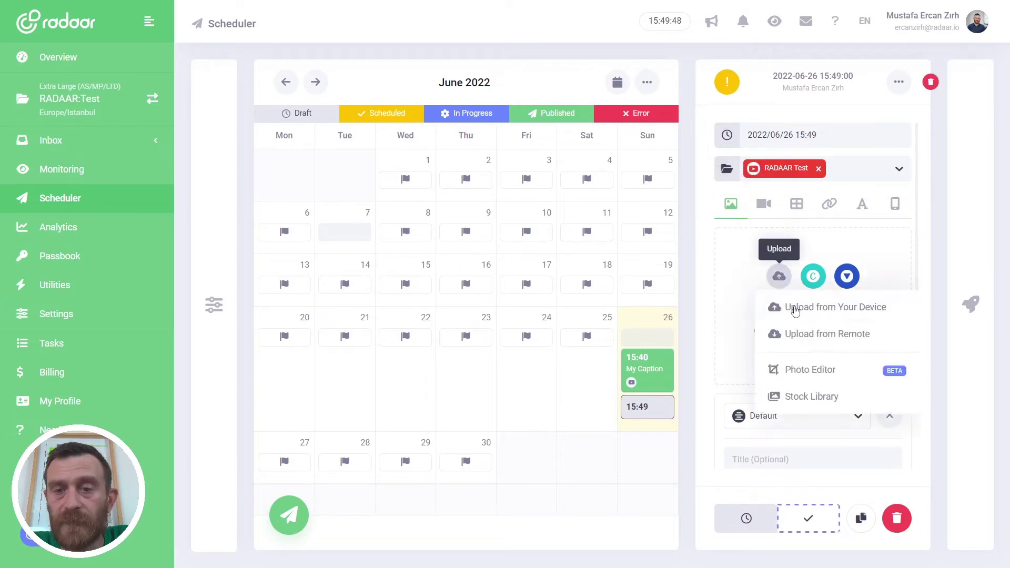
Upload image POST-001-001 from the device, with title 'My Title' and caption 'My Caption'.
{"action": "left_click", "coordinate": [799, 314]}
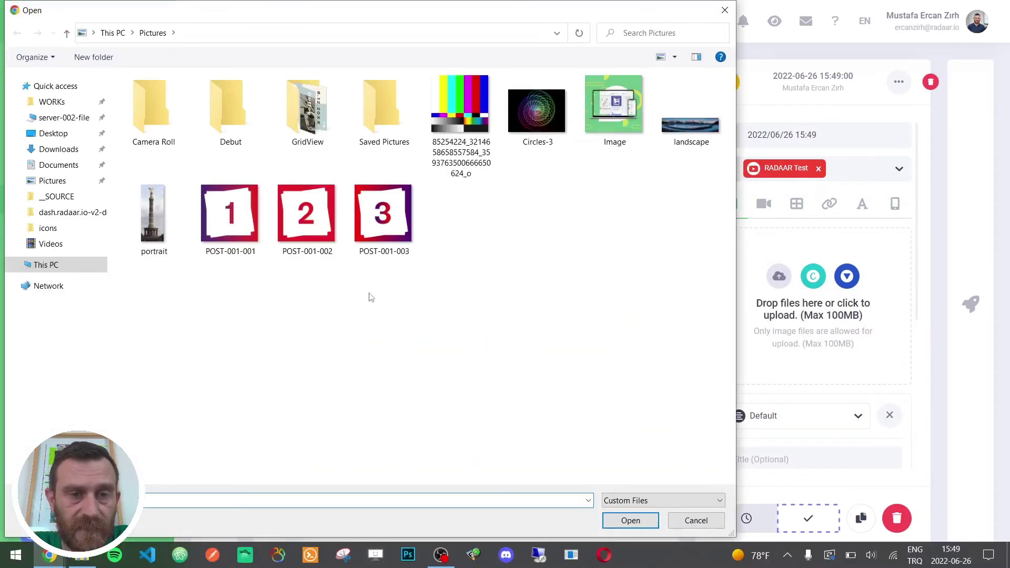
{"action": "double_click", "coordinate": [234, 228]}
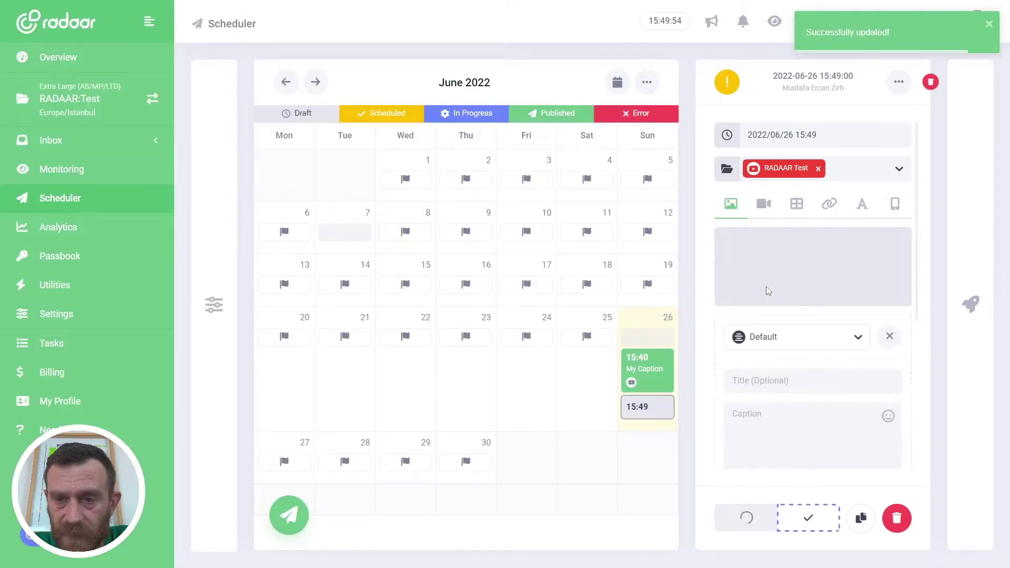
{"action": "scroll", "coordinate": [766, 289], "scroll_direction": "down", "scroll_amount": 2}
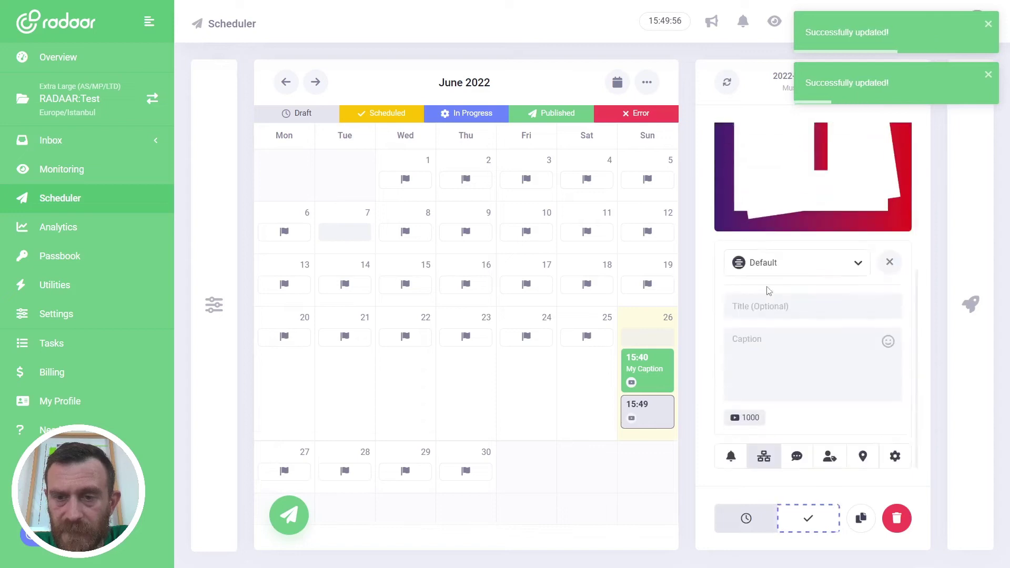
{"action": "left_click", "coordinate": [765, 304]}
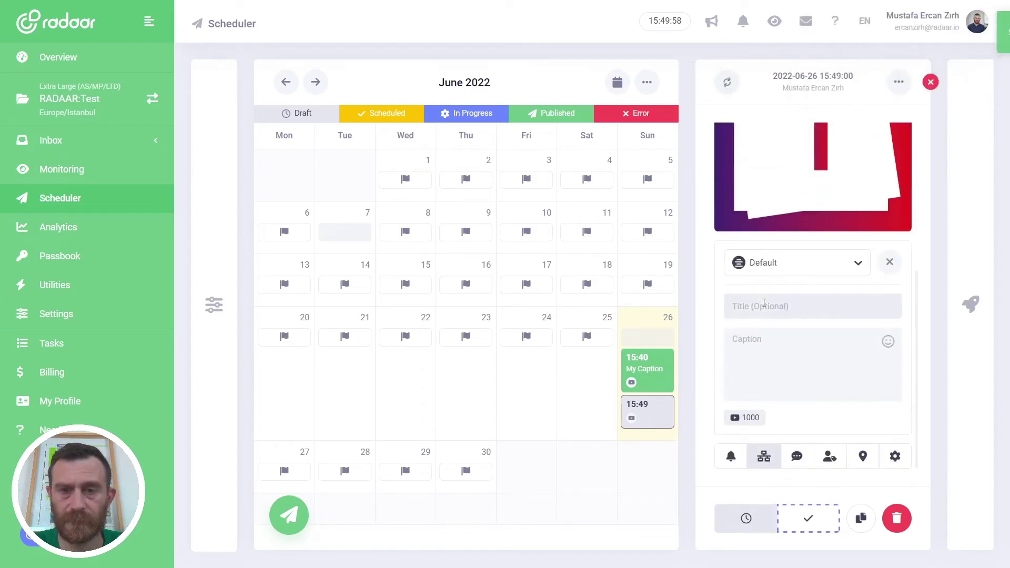
{"action": "type", "text": "My Title"}
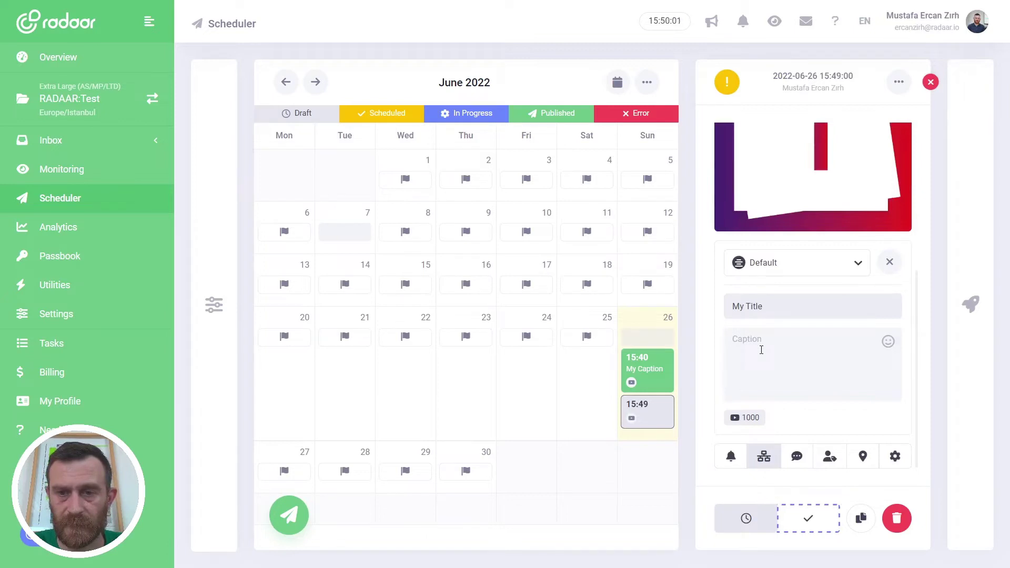
{"action": "left_click", "coordinate": [761, 350]}
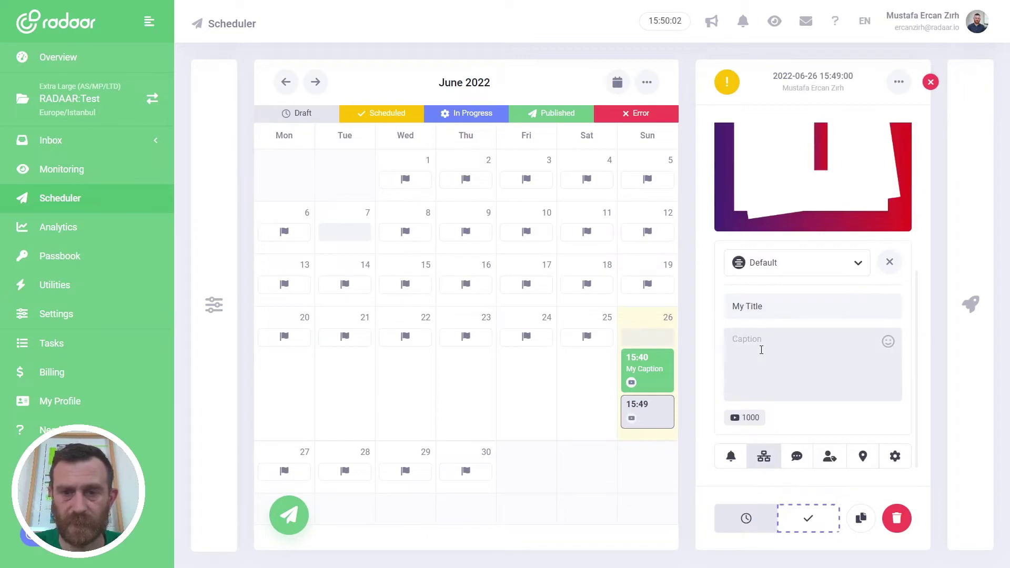
{"action": "type", "text": "My Caption"}
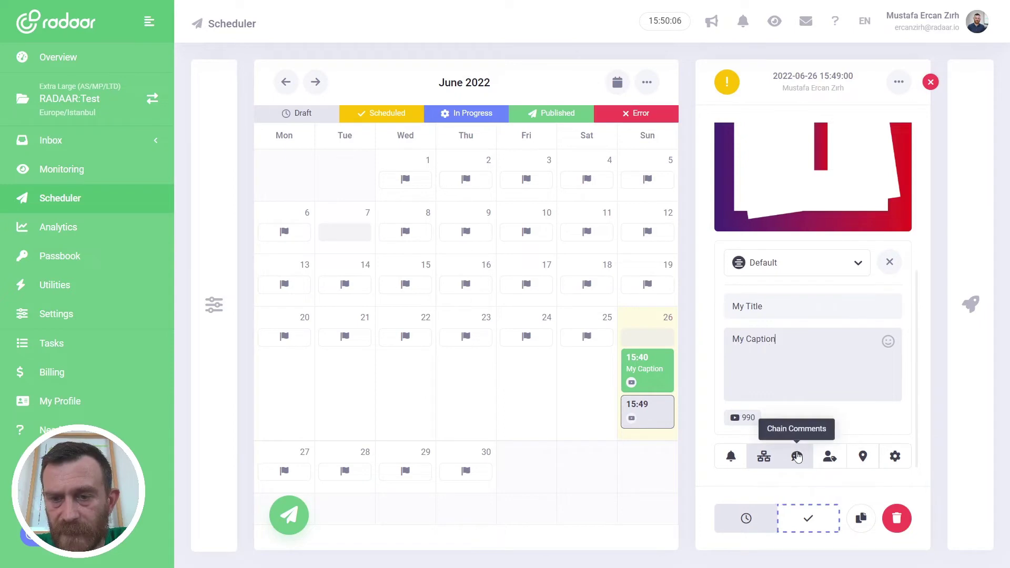
Add a chained comment field to the post for 'My First Comment'.
{"action": "left_click", "coordinate": [797, 458]}
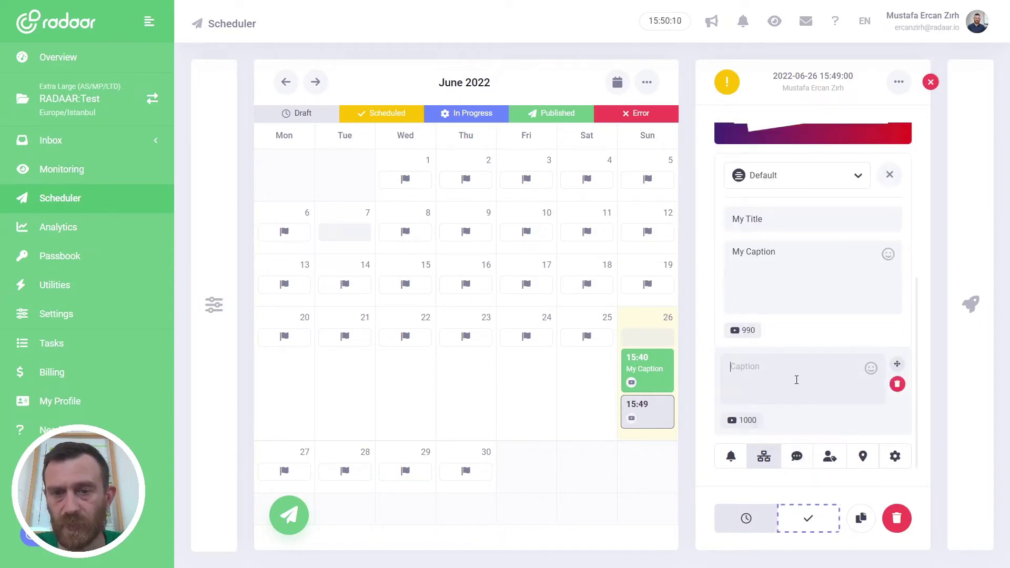
{"action": "key", "text": "BackSpace"}
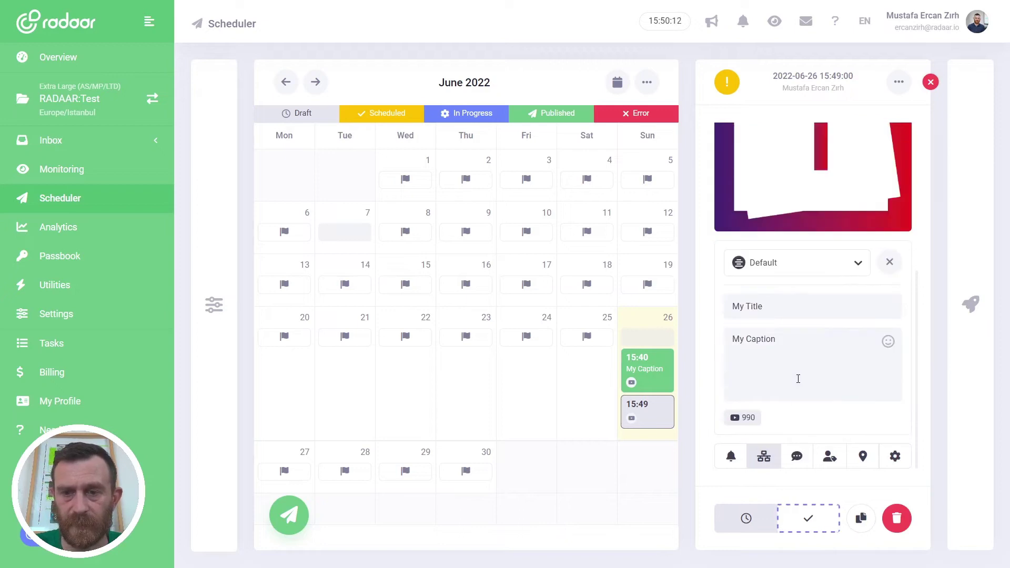
{"action": "left_click", "coordinate": [797, 456]}
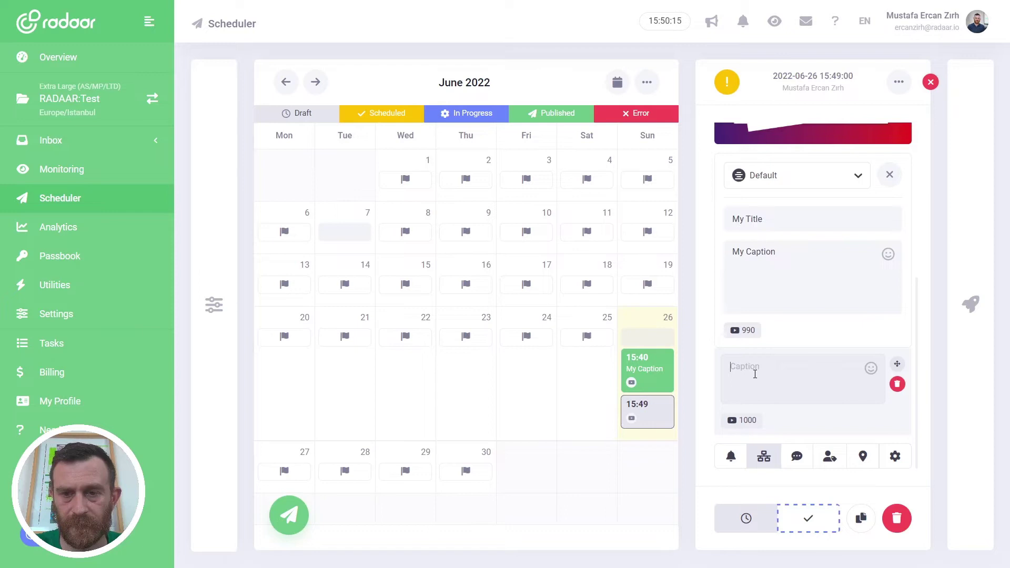
{"action": "type", "text": "My First"}
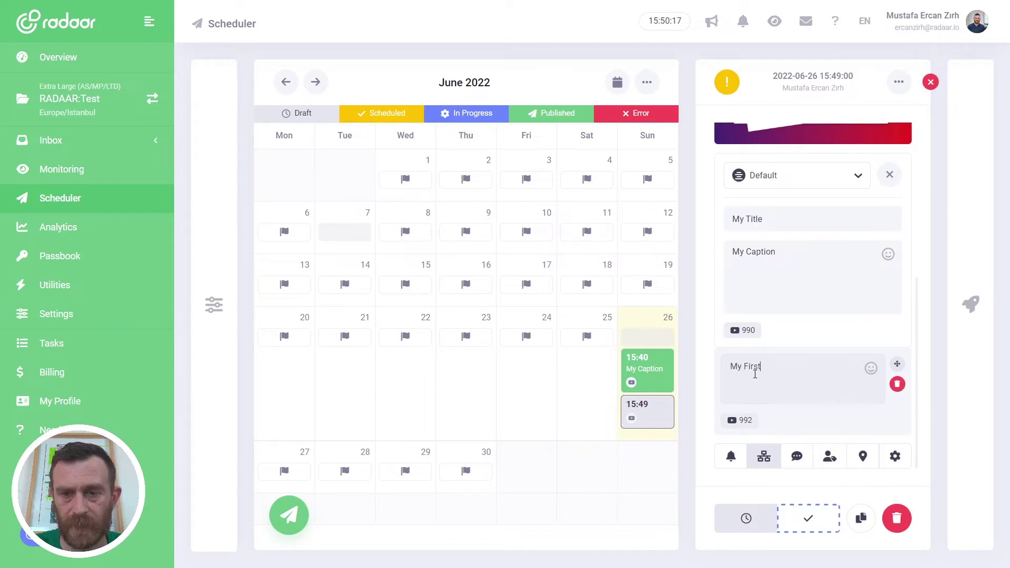
{"action": "type", "text": " Comment"}
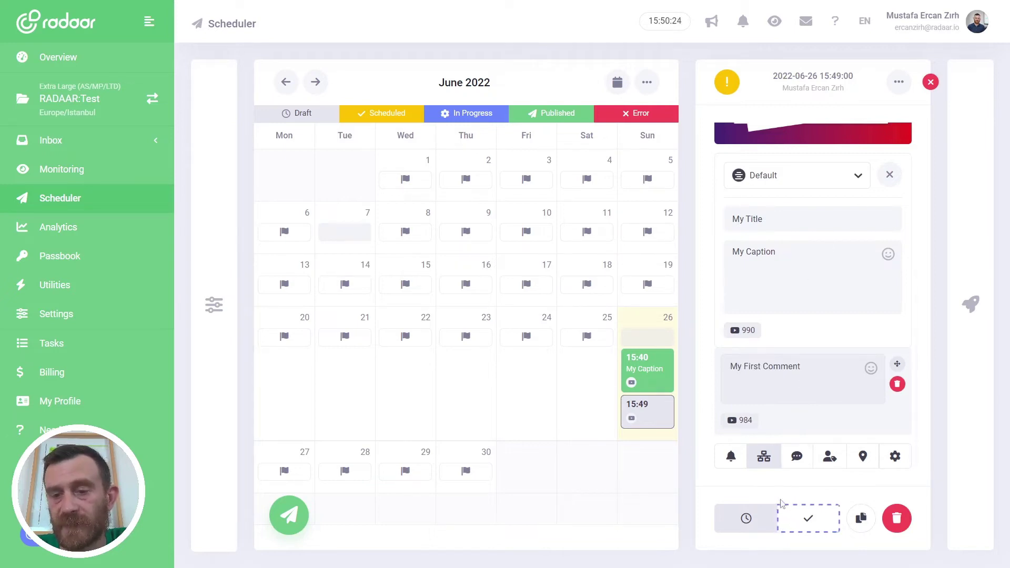
{"action": "scroll", "coordinate": [795, 392], "scroll_direction": "up", "scroll_amount": 2}
{"action": "scroll", "coordinate": [795, 392], "scroll_direction": "up", "scroll_amount": 2}
{"action": "scroll", "coordinate": [797, 395], "scroll_direction": "up", "scroll_amount": 2}
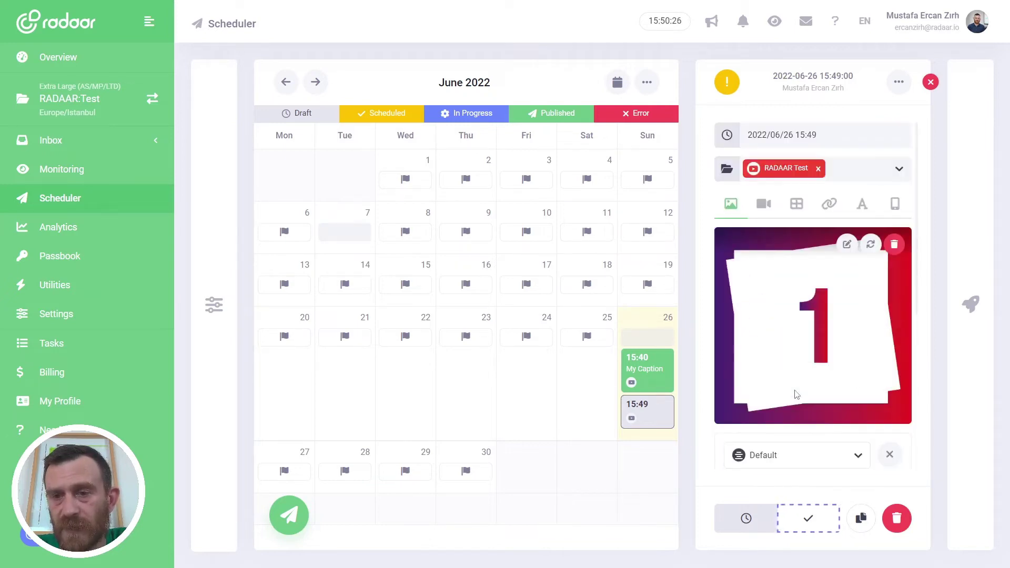
{"action": "scroll", "coordinate": [796, 394], "scroll_direction": "down", "scroll_amount": 3}
{"action": "scroll", "coordinate": [794, 410], "scroll_direction": "down", "scroll_amount": 1}
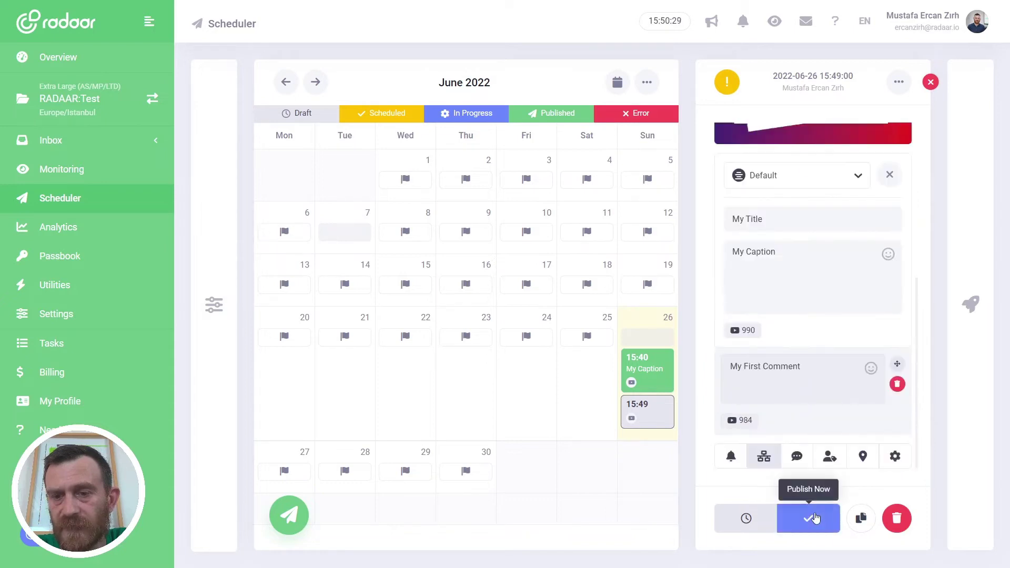
Publish the 26 June post immediately with Publish Now.
{"action": "left_click", "coordinate": [815, 518]}
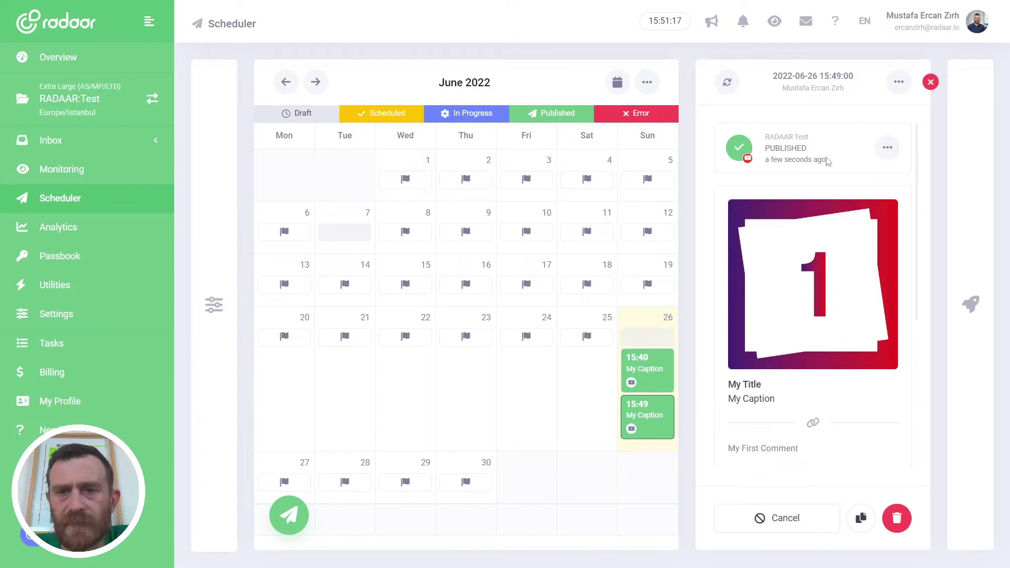
Open the published post's actions and select the Short's title and caption on YouTube.
{"action": "left_click", "coordinate": [887, 147]}
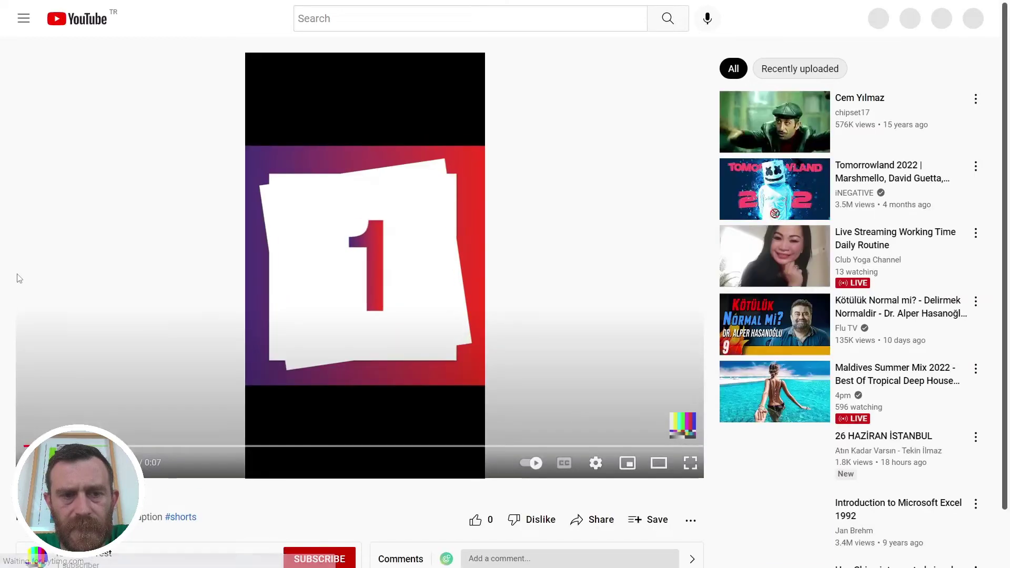
{"action": "scroll", "coordinate": [19, 278], "scroll_direction": "down", "scroll_amount": 1}
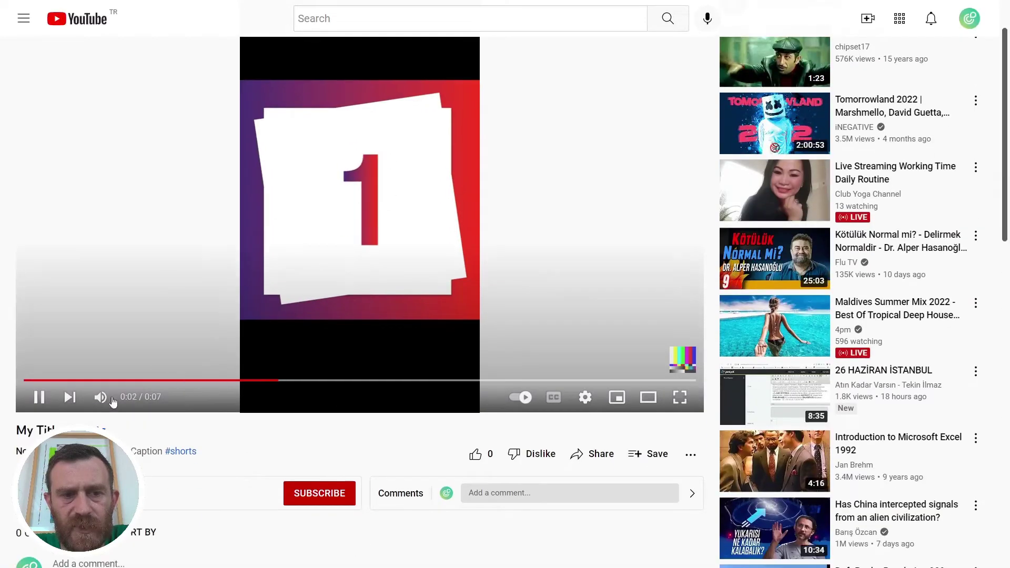
{"action": "scroll", "coordinate": [134, 427], "scroll_direction": "down", "scroll_amount": 2}
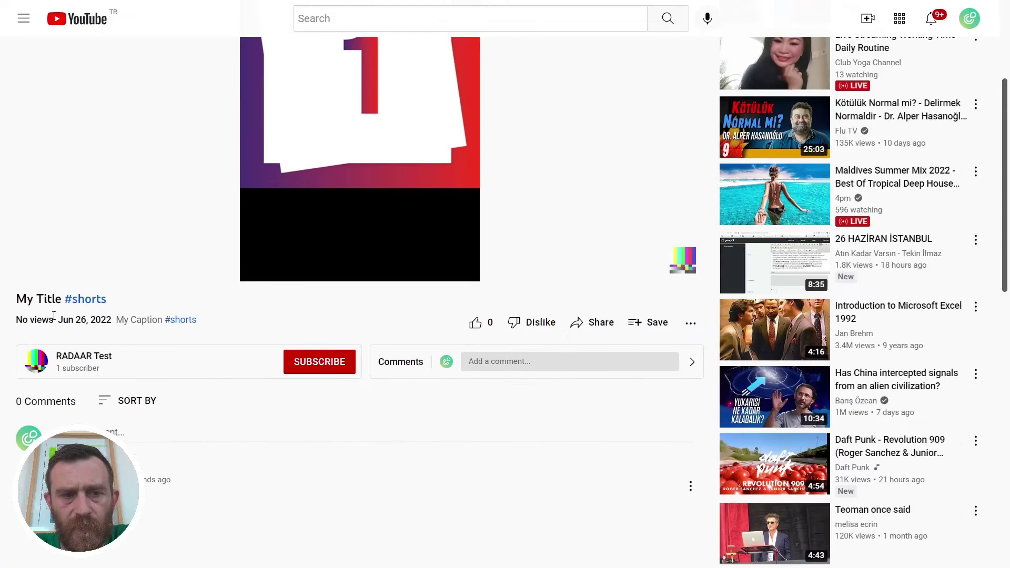
{"action": "left_click_drag", "start_coordinate": [16, 300], "coordinate": [165, 320]}
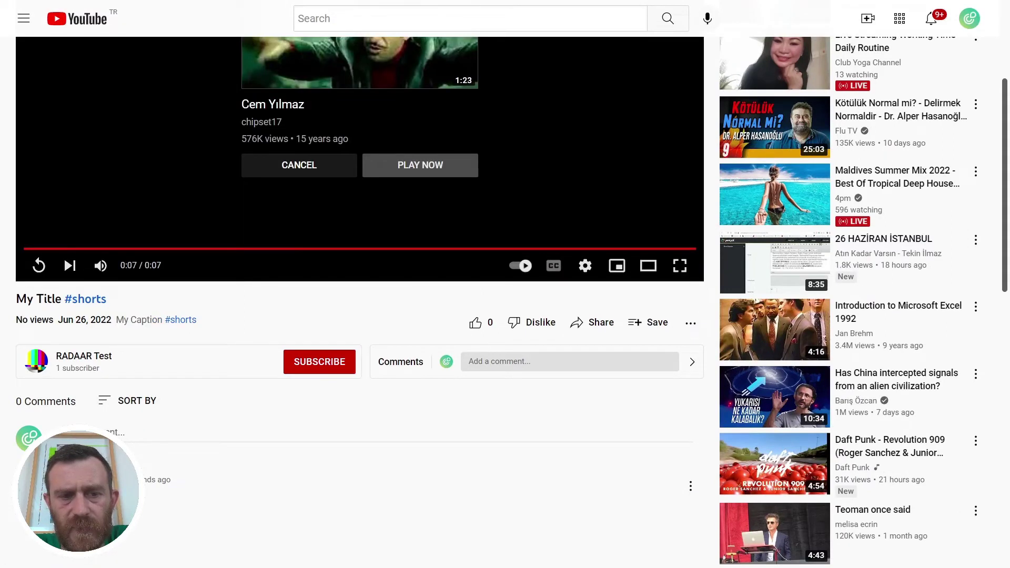
{"action": "scroll", "coordinate": [236, 490], "scroll_direction": "up", "scroll_amount": 2}
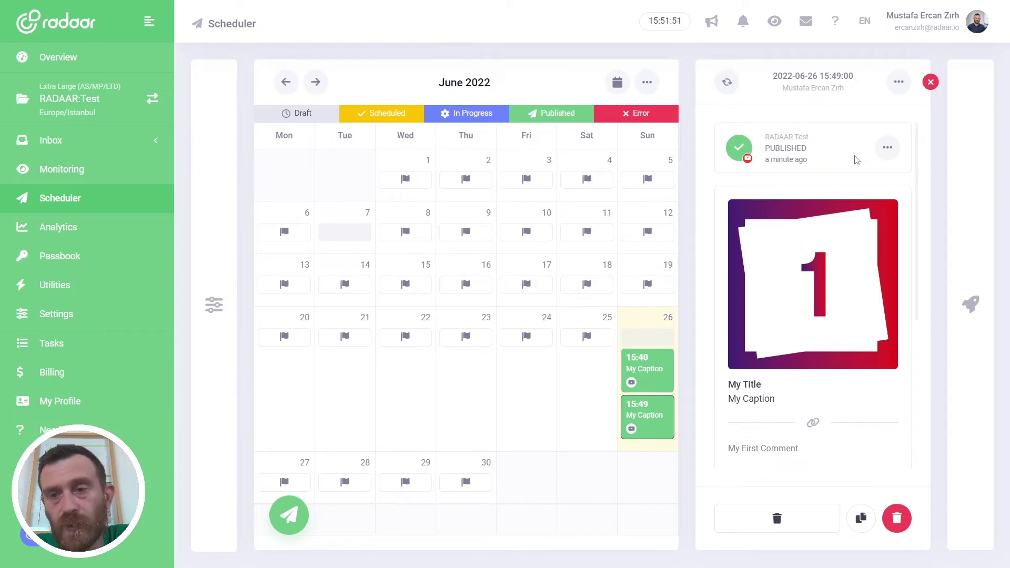
Delete the 15:49 post from the RADAAR Test channel, confirming 'Delete From Channel'.
{"action": "left_click", "coordinate": [888, 148]}
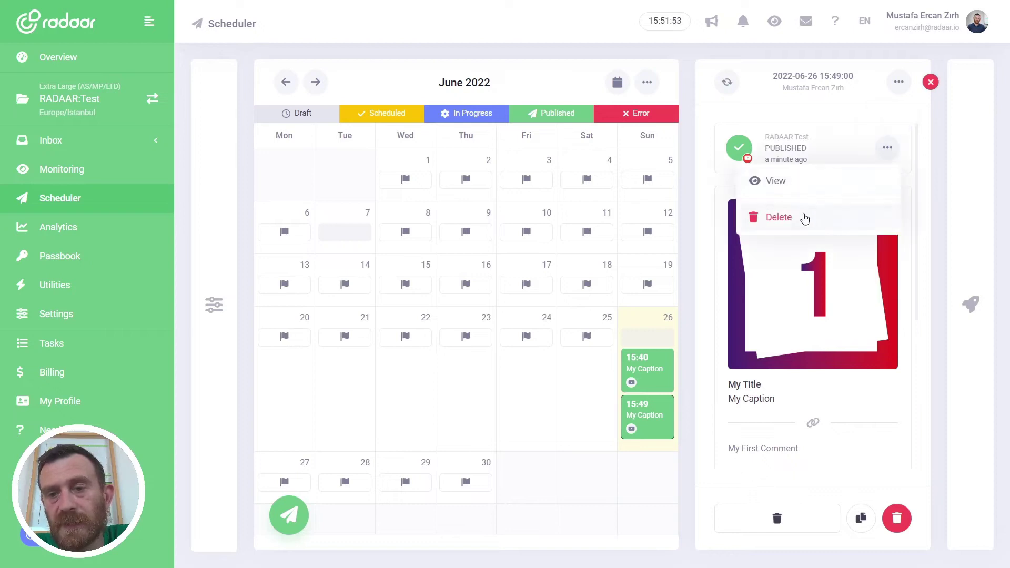
{"action": "left_click", "coordinate": [779, 218]}
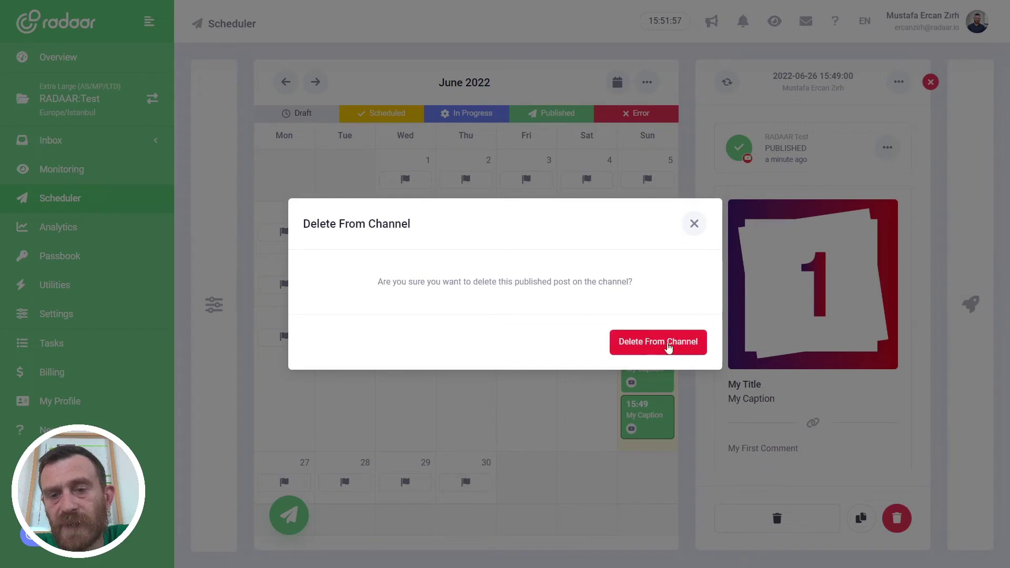
{"action": "left_click", "coordinate": [669, 348]}
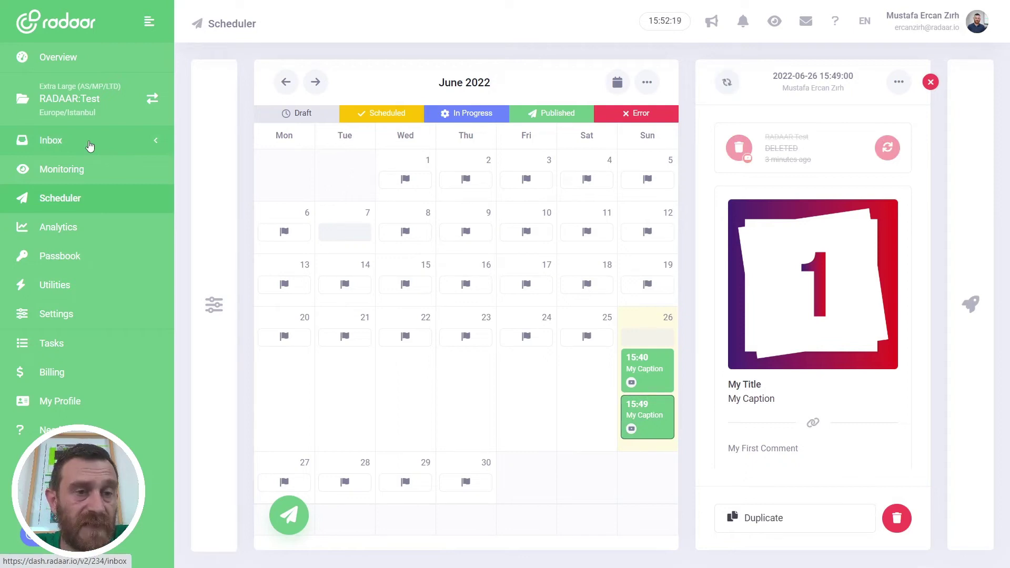
In Inbox Conversations, send 'Hi there...' in the ping 10:12 conversation without a quote.
{"action": "left_click", "coordinate": [89, 146]}
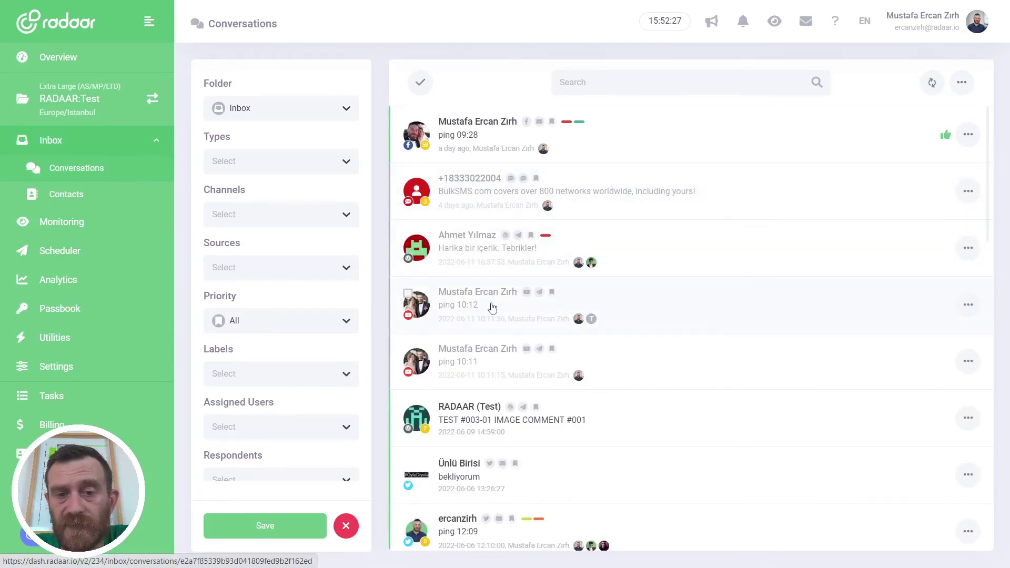
{"action": "left_click", "coordinate": [613, 311]}
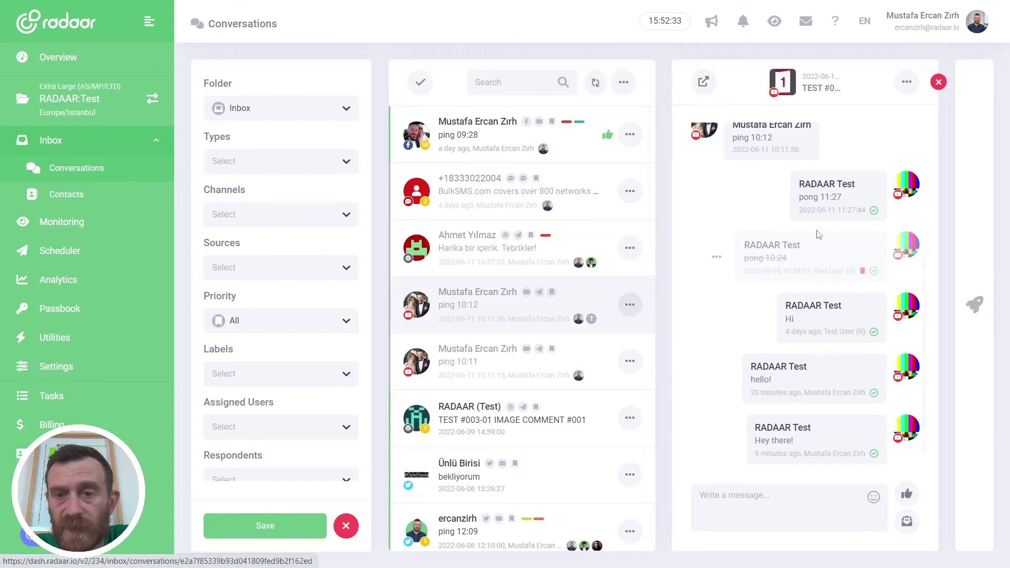
{"action": "scroll", "coordinate": [805, 217], "scroll_direction": "up", "scroll_amount": 1}
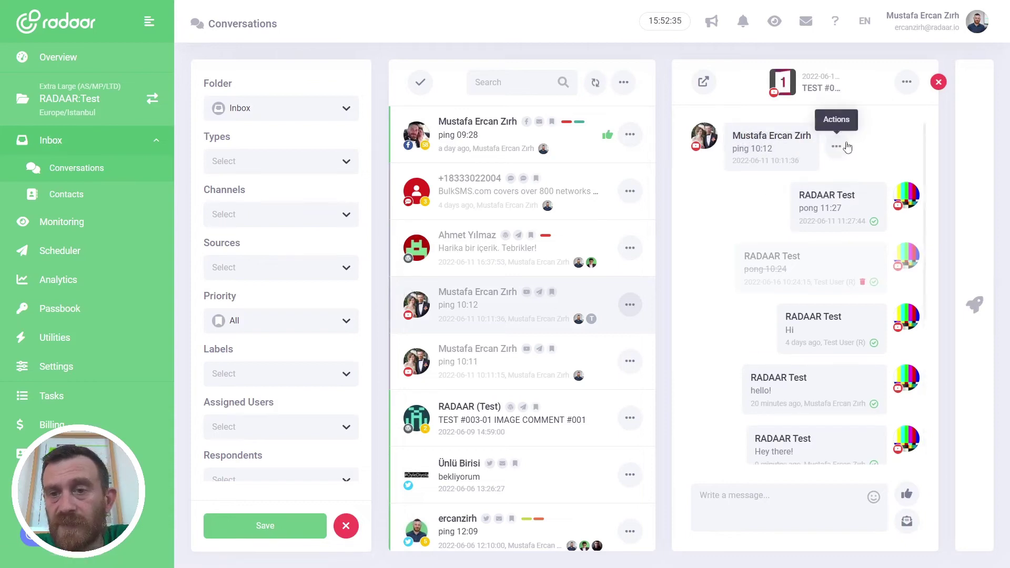
{"action": "left_click", "coordinate": [835, 150]}
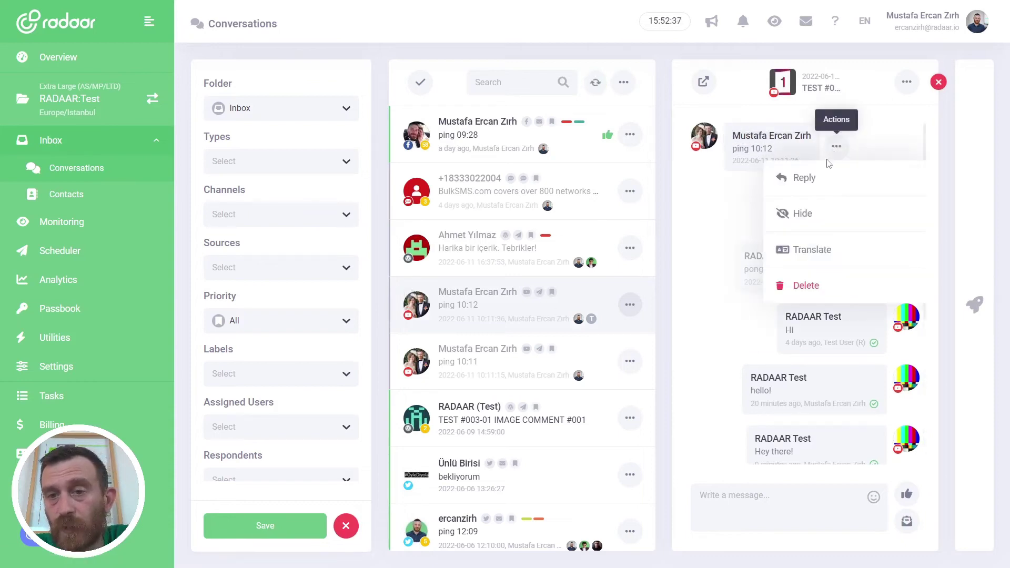
{"action": "left_click", "coordinate": [805, 179]}
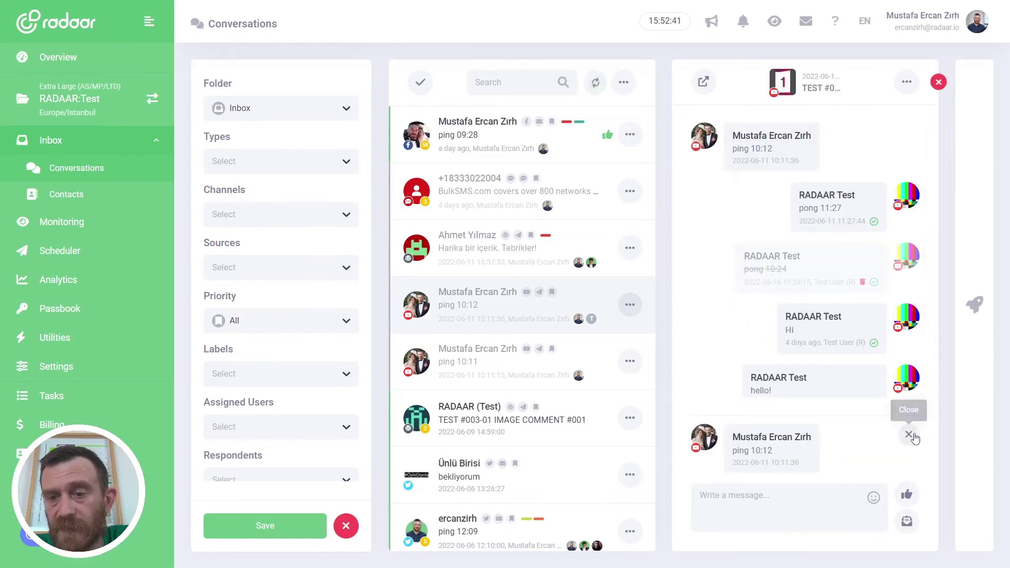
{"action": "left_click", "coordinate": [909, 434]}
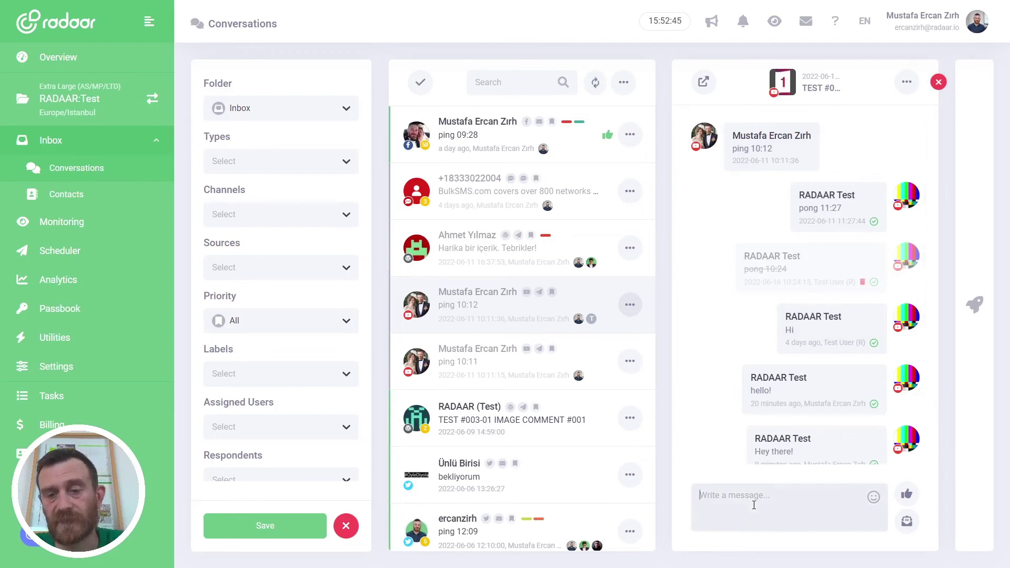
{"action": "type", "text": "Hi there..."}
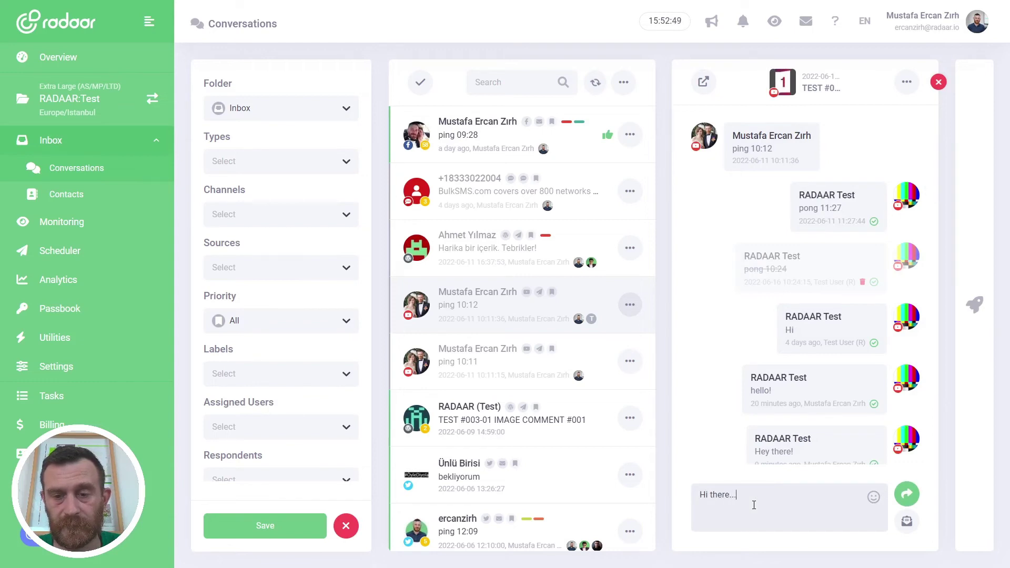
{"action": "left_click", "coordinate": [908, 494]}
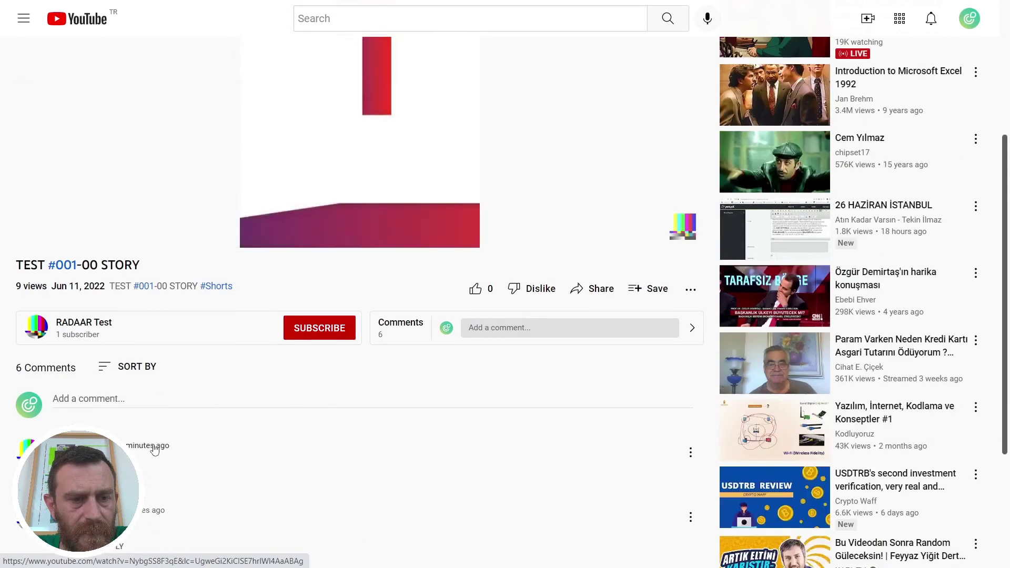
{"action": "scroll", "coordinate": [154, 450], "scroll_direction": "down", "scroll_amount": 2}
{"action": "scroll", "coordinate": [153, 450], "scroll_direction": "down", "scroll_amount": 1}
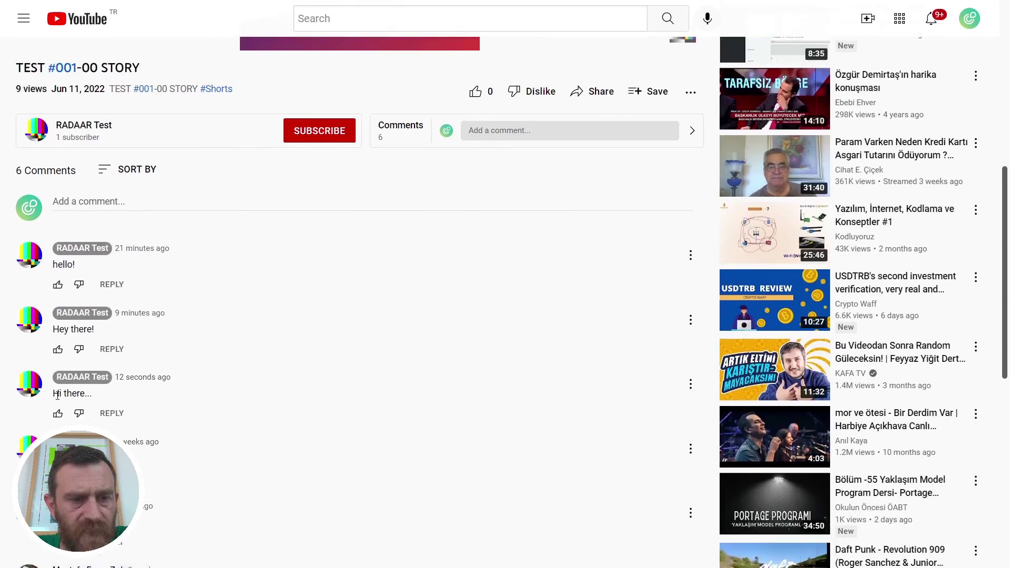
Highlight the new 'Hi there...' comment under the TEST #001-00 STORY Short.
{"action": "left_click_drag", "start_coordinate": [59, 393], "coordinate": [82, 395]}
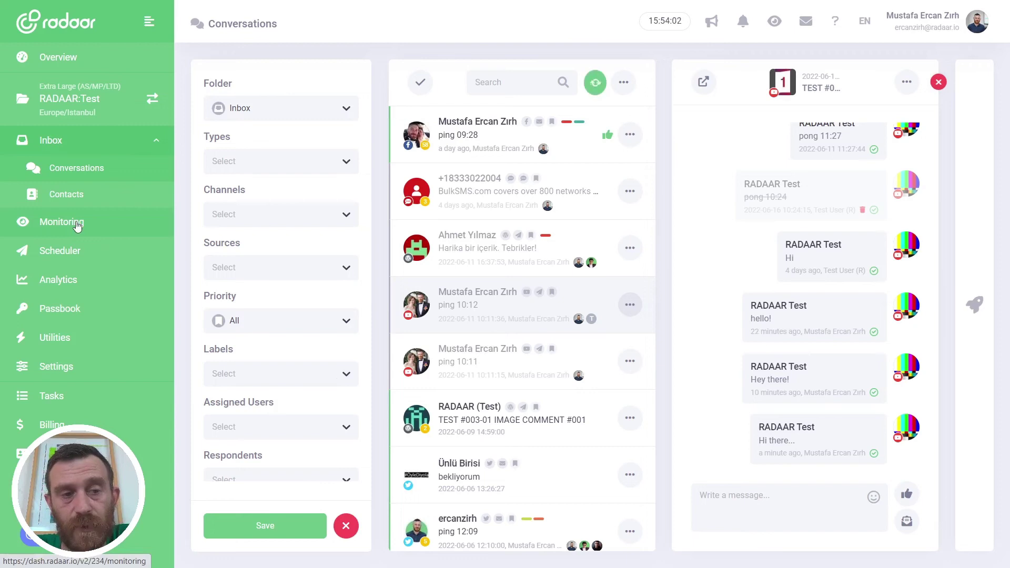
Save a new 'radaar' monitoring query for only the RADAAR Test channel, adding Türkçe.
{"action": "left_click", "coordinate": [76, 224]}
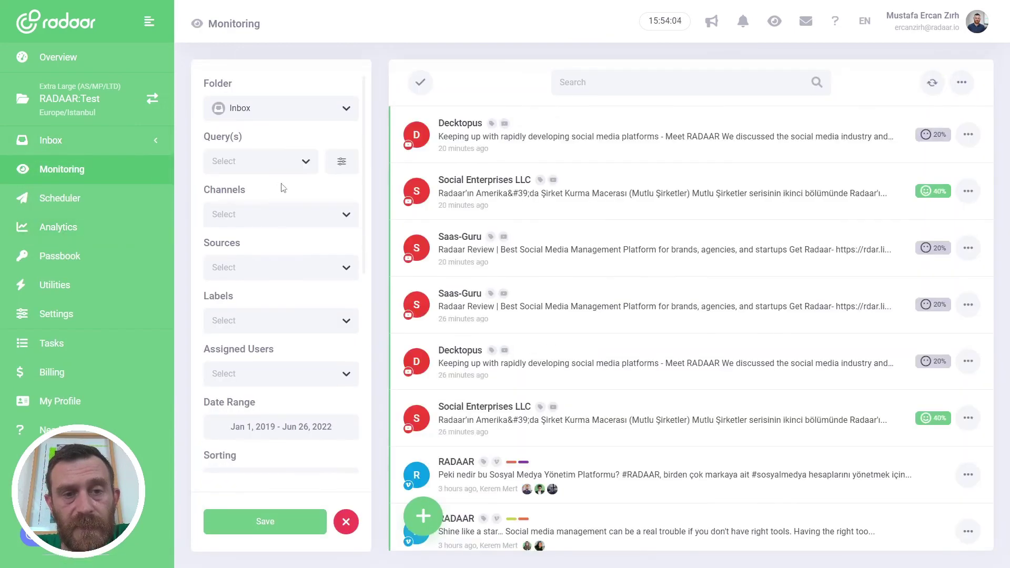
{"action": "left_click", "coordinate": [340, 161]}
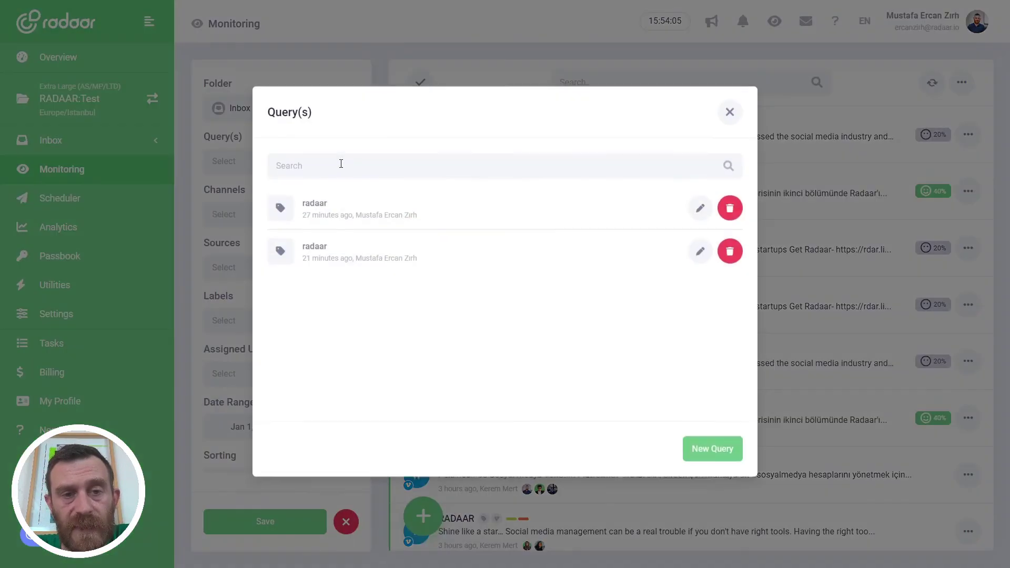
{"action": "left_click", "coordinate": [700, 455]}
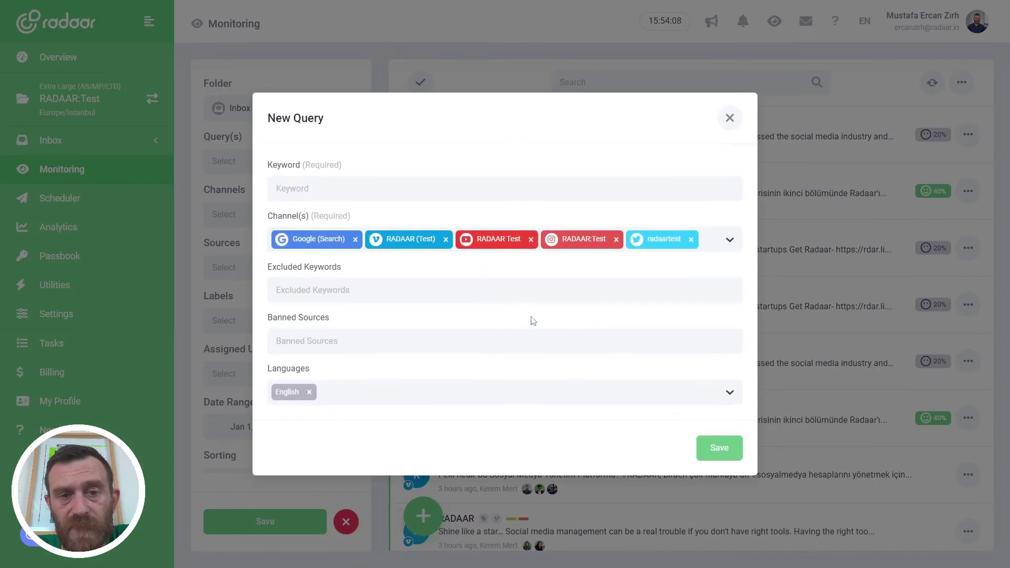
{"action": "left_click", "coordinate": [305, 190]}
{"action": "type", "text": "radaar"}
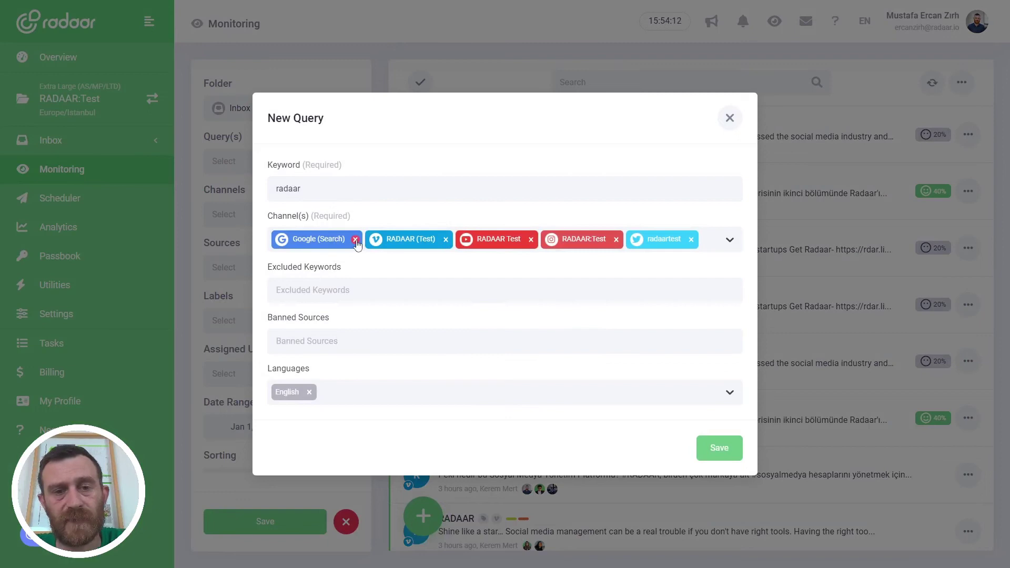
{"action": "left_click", "coordinate": [352, 240]}
{"action": "left_click", "coordinate": [431, 240]}
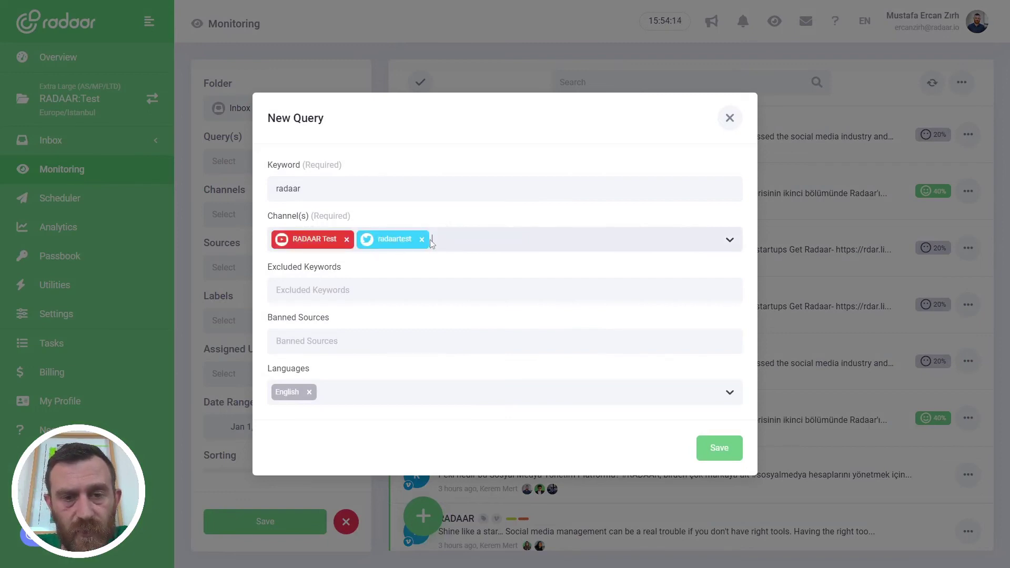
{"action": "left_click", "coordinate": [366, 397]}
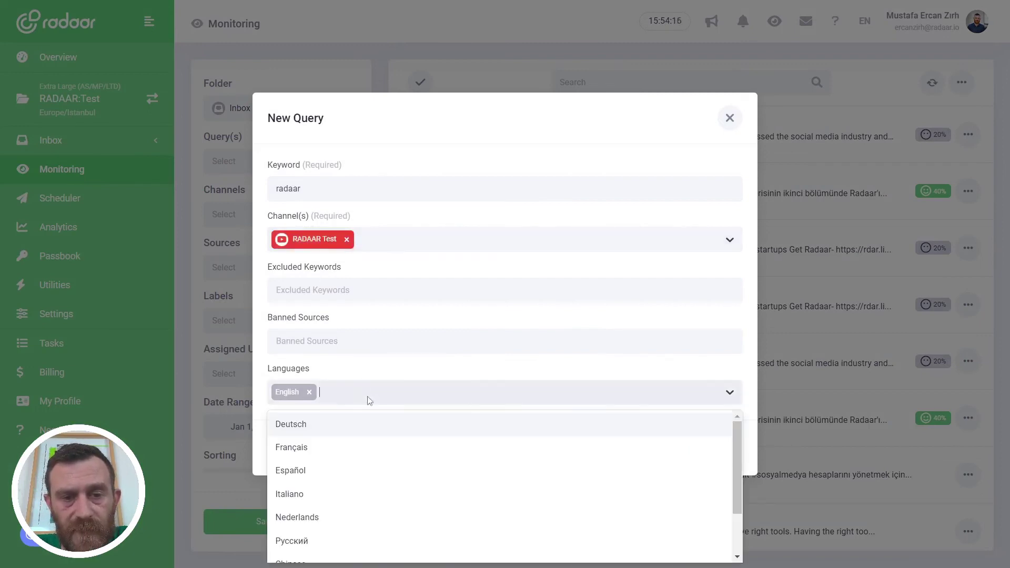
{"action": "scroll", "coordinate": [386, 473], "scroll_direction": "down", "scroll_amount": 2}
{"action": "left_click", "coordinate": [322, 548]}
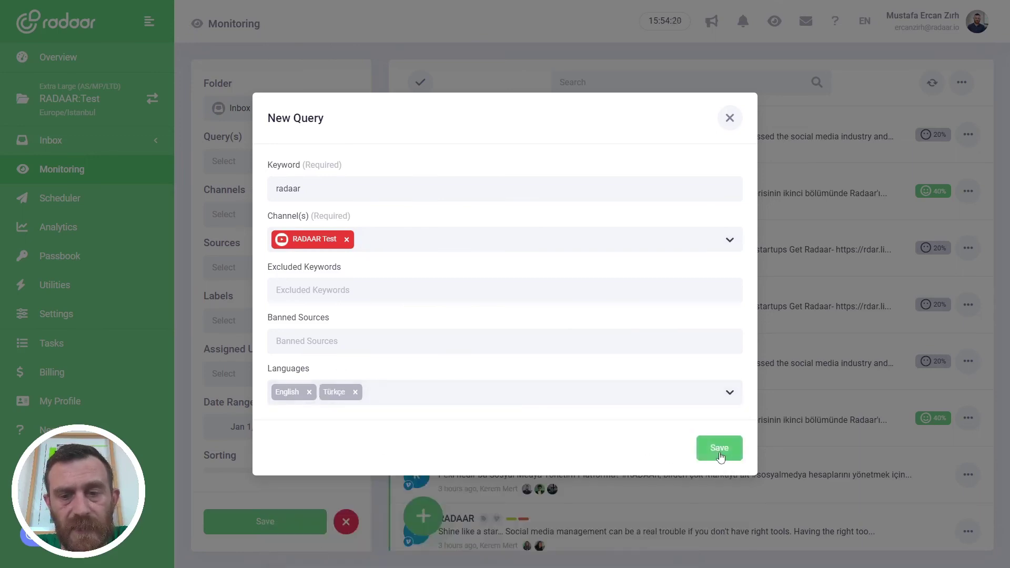
{"action": "left_click", "coordinate": [730, 118]}
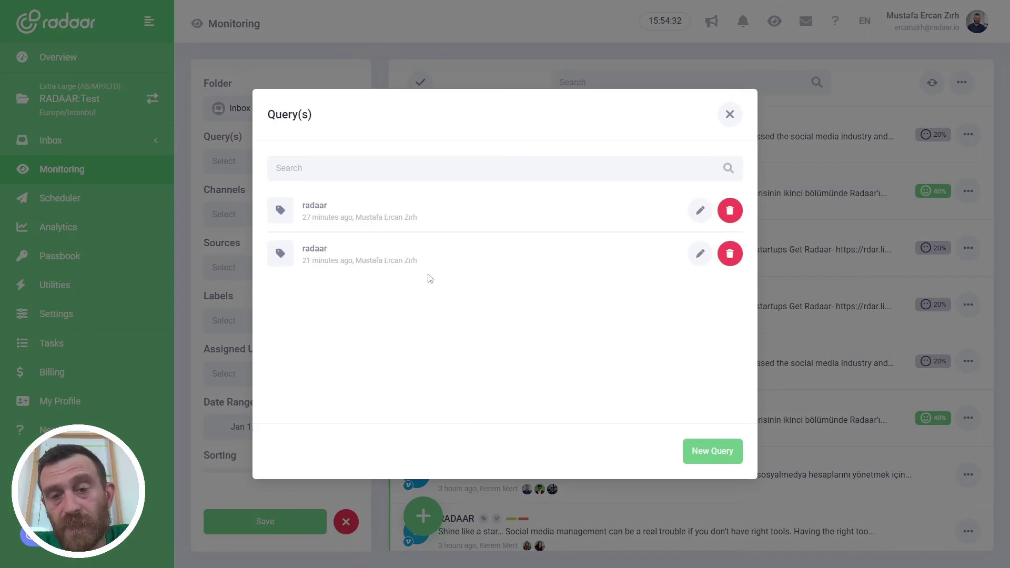
Close the saved-queries list and view the Saas-Guru 'Radaar Review' mention's details.
{"action": "left_click", "coordinate": [728, 119]}
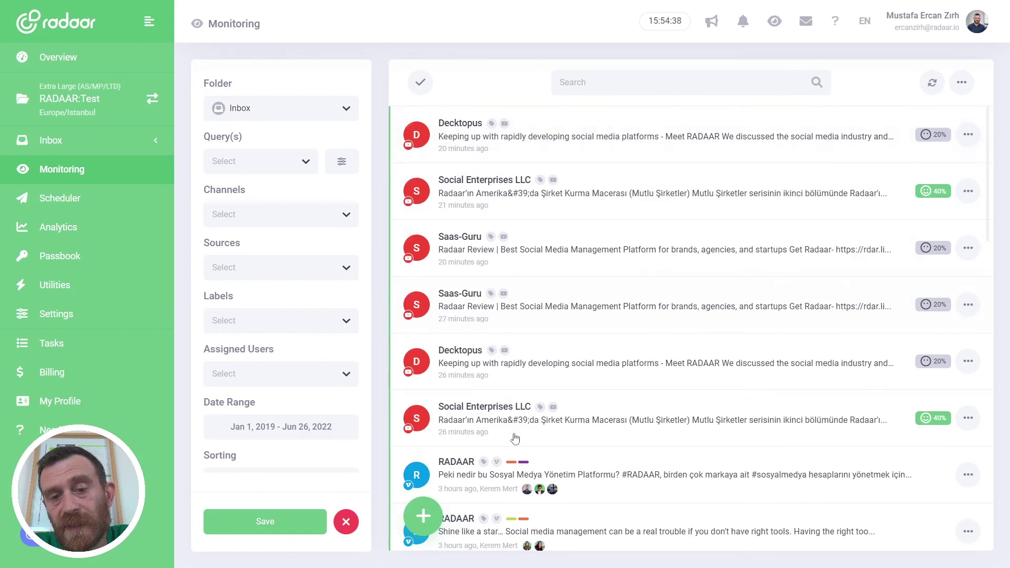
{"action": "mouse_move", "coordinate": [417, 134]}
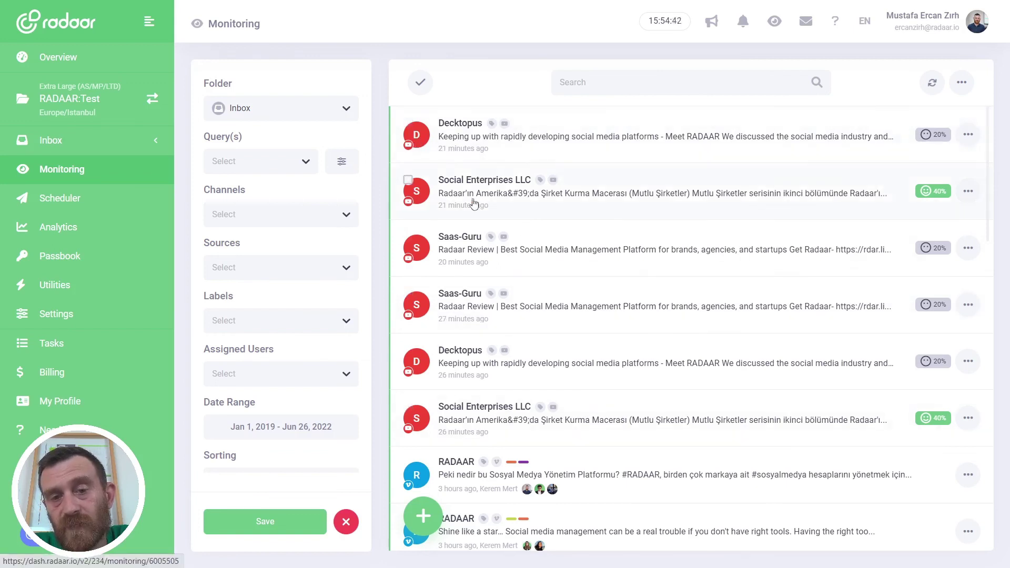
{"action": "left_click", "coordinate": [526, 251]}
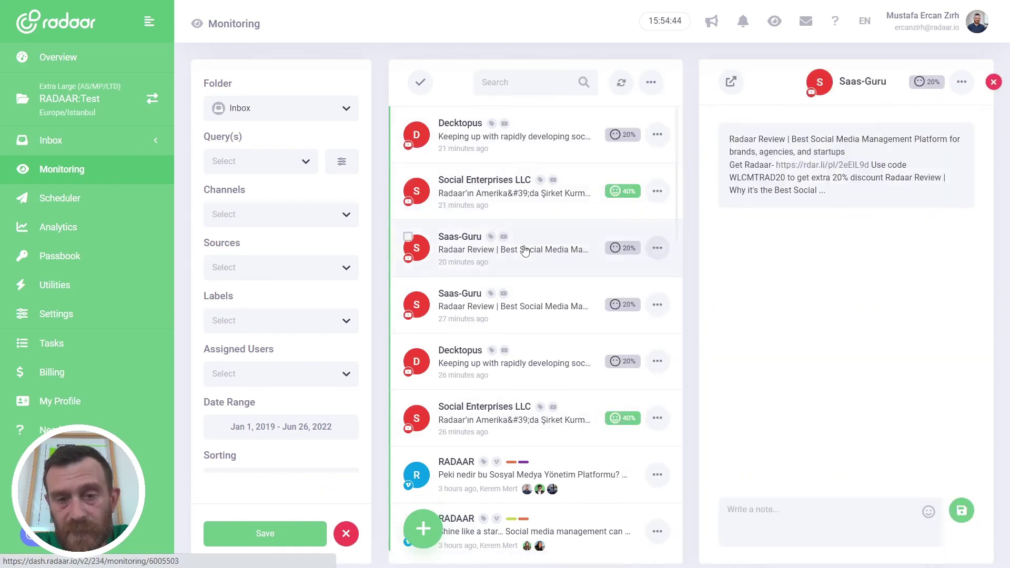
{"action": "double_click", "coordinate": [759, 139]}
{"action": "left_click", "coordinate": [759, 139]}
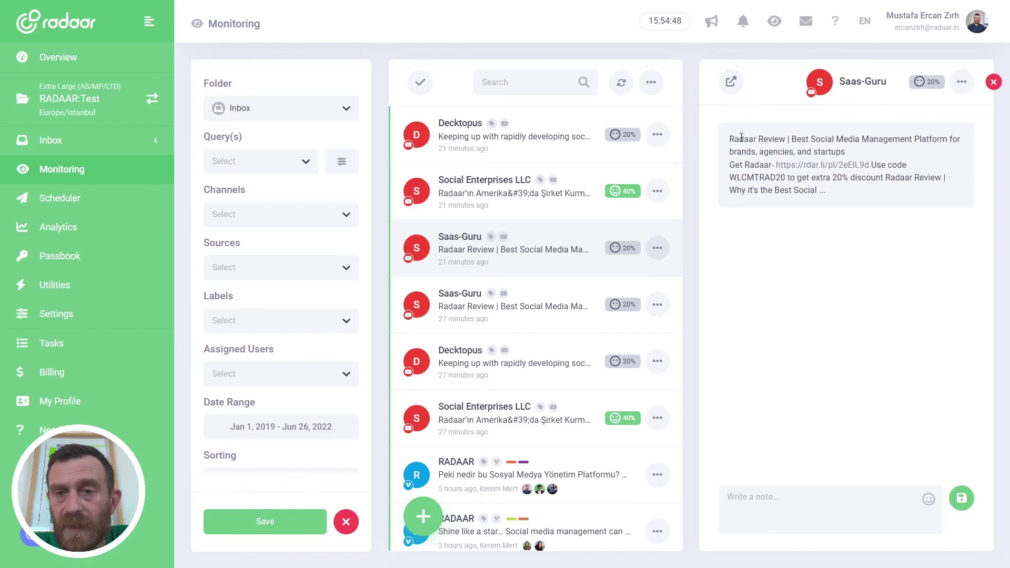
Open the Saas-Guru mention's video on YouTube and skip the monday.com ad.
{"action": "left_click", "coordinate": [734, 83]}
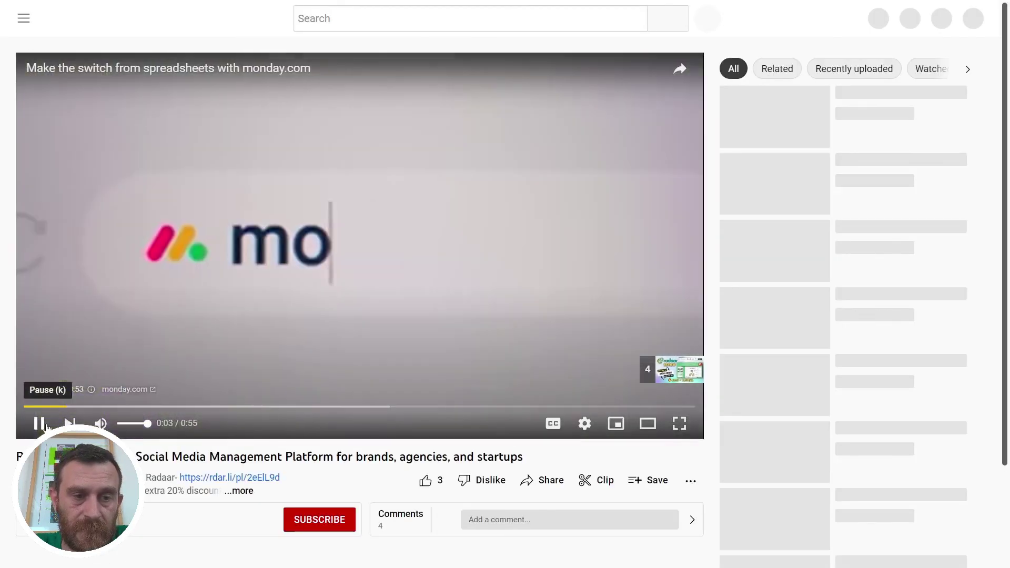
{"action": "left_click", "coordinate": [54, 426]}
{"action": "left_click", "coordinate": [37, 424]}
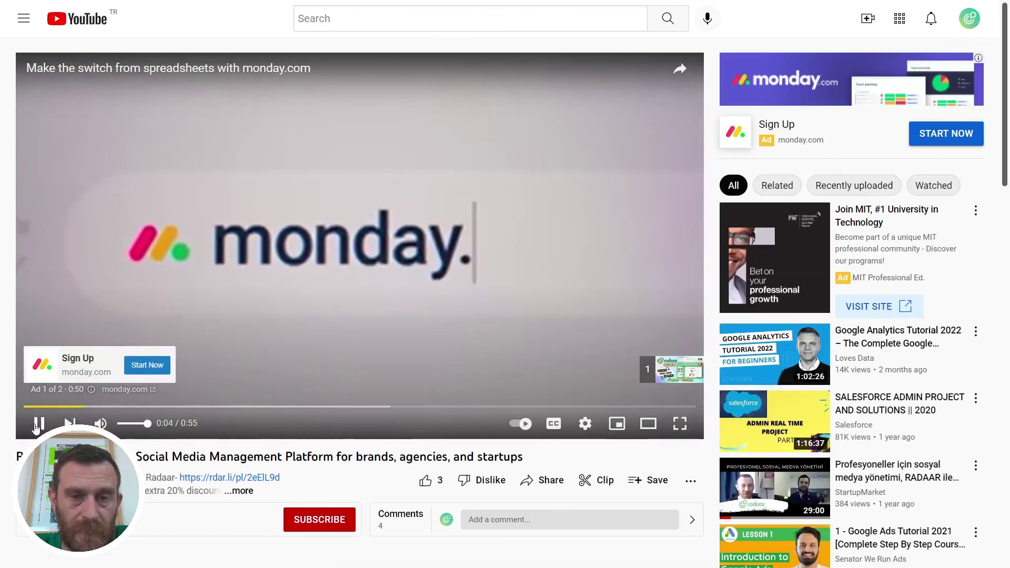
{"action": "left_click", "coordinate": [664, 369]}
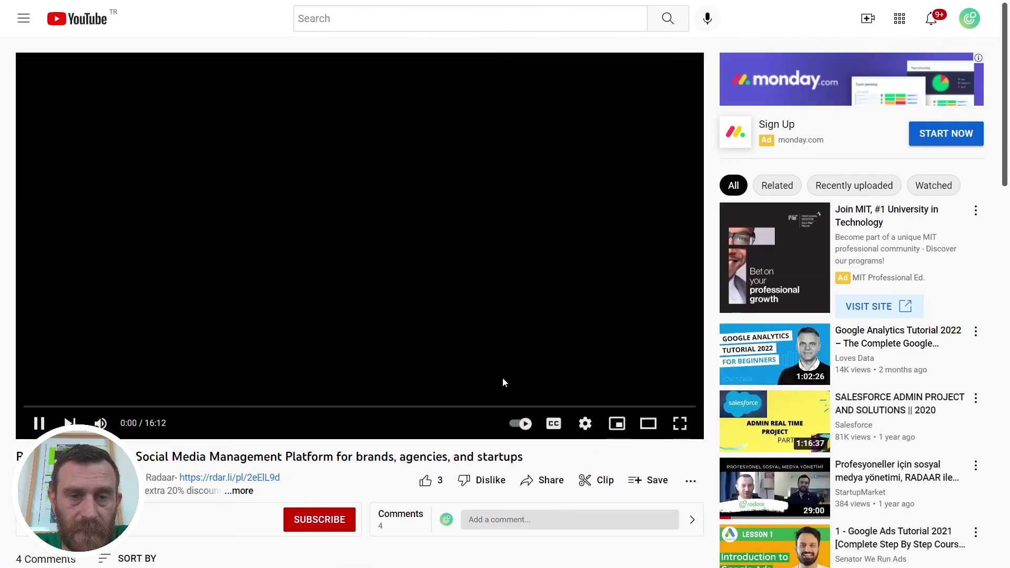